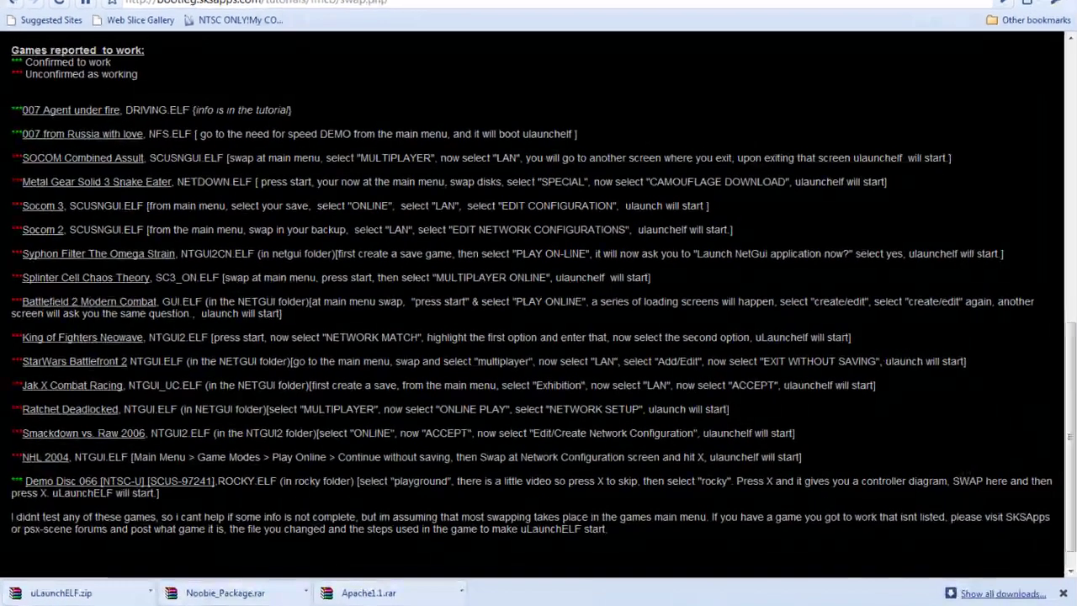
Switch to the ps2 folder and launch DVD Decrypter, dismissing the file system error and moving its window up.
mouse_move(153, 592)
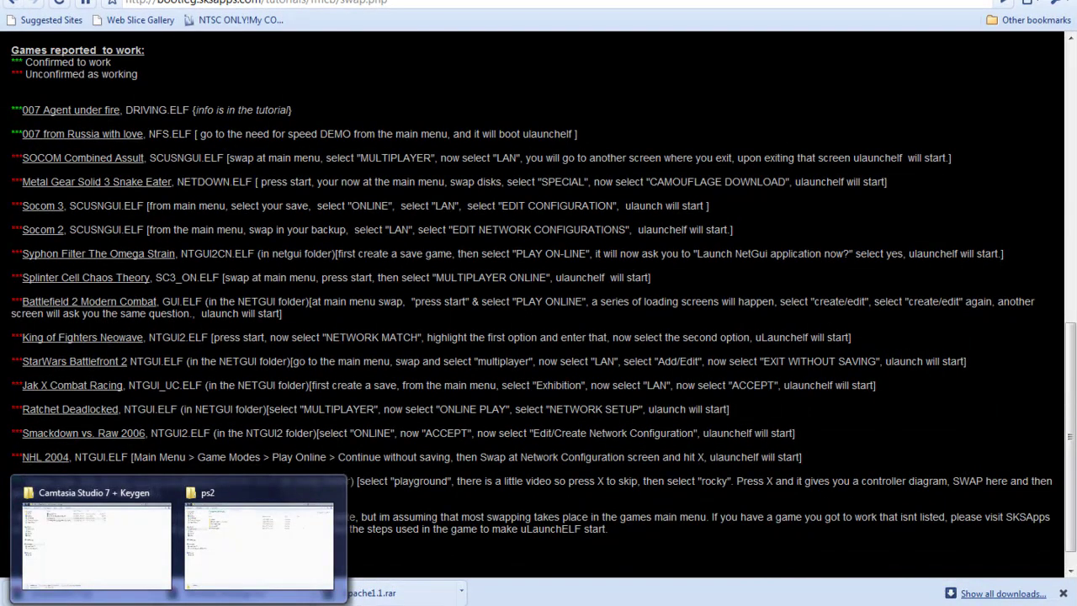
click(236, 562)
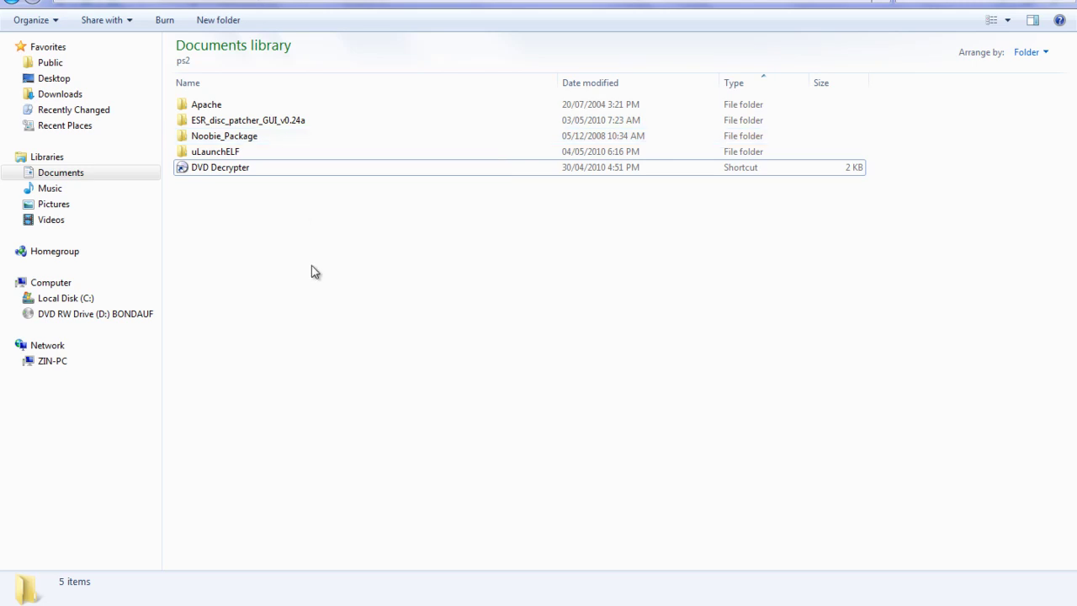
double_click(261, 174)
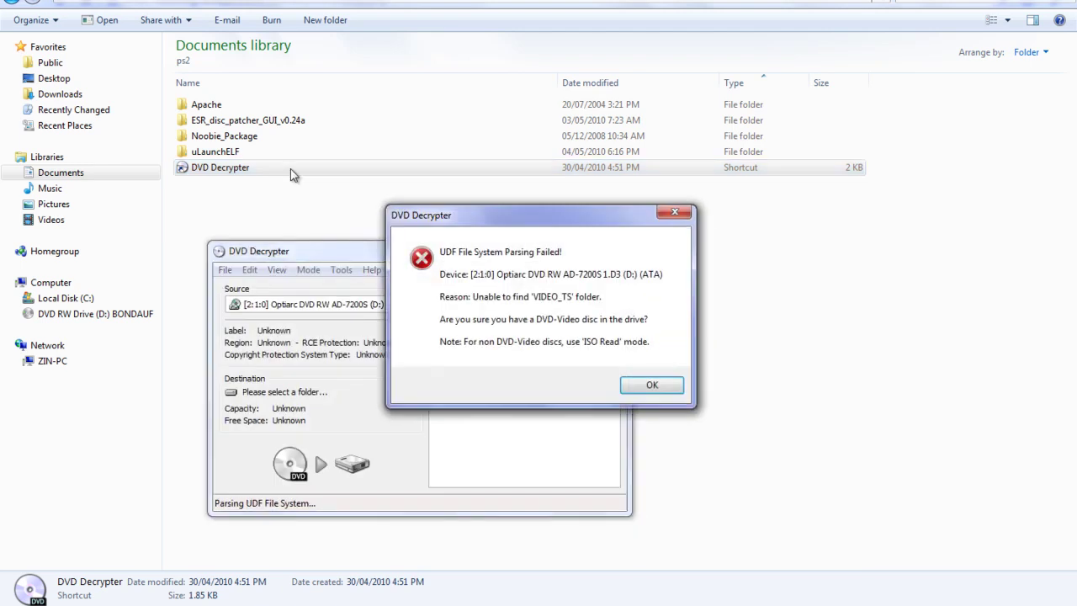
click(651, 385)
drag(461, 252, 539, 161)
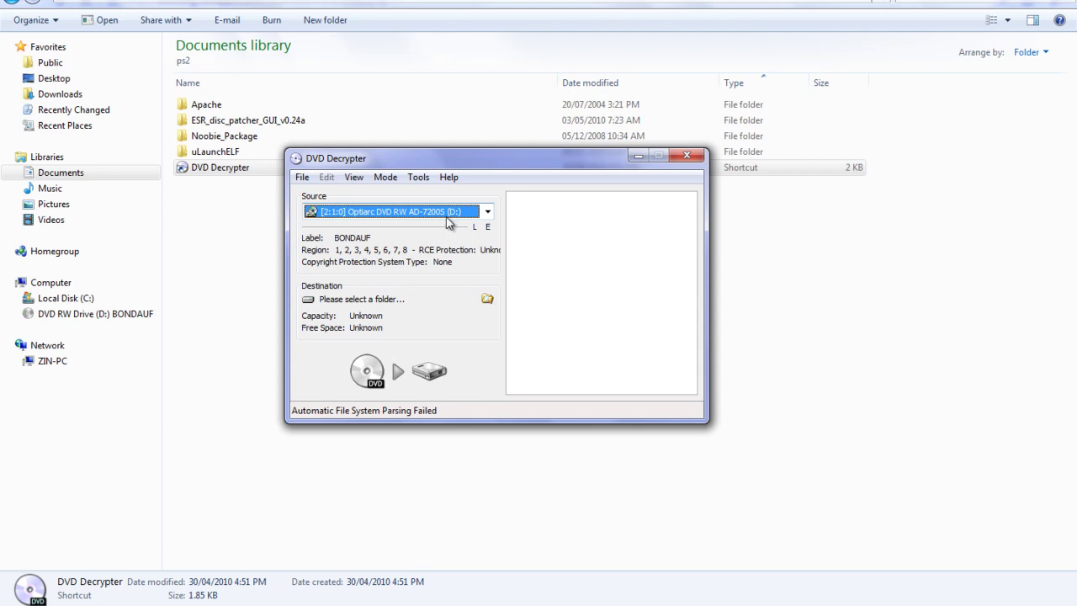
Set DVD Decrypter to ISO Read mode.
click(383, 179)
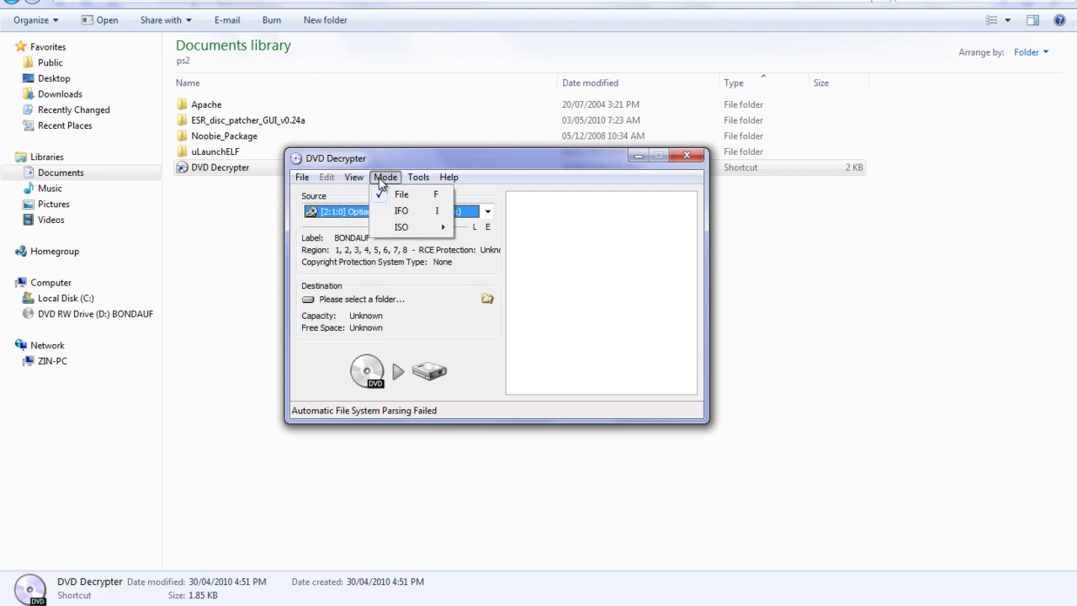
mouse_move(402, 227)
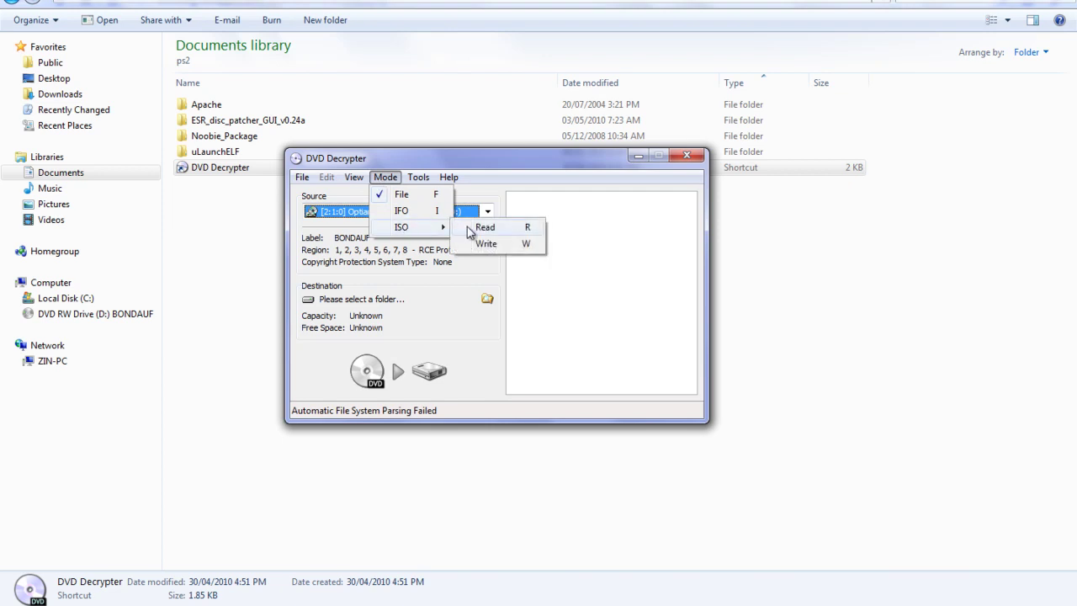
click(471, 229)
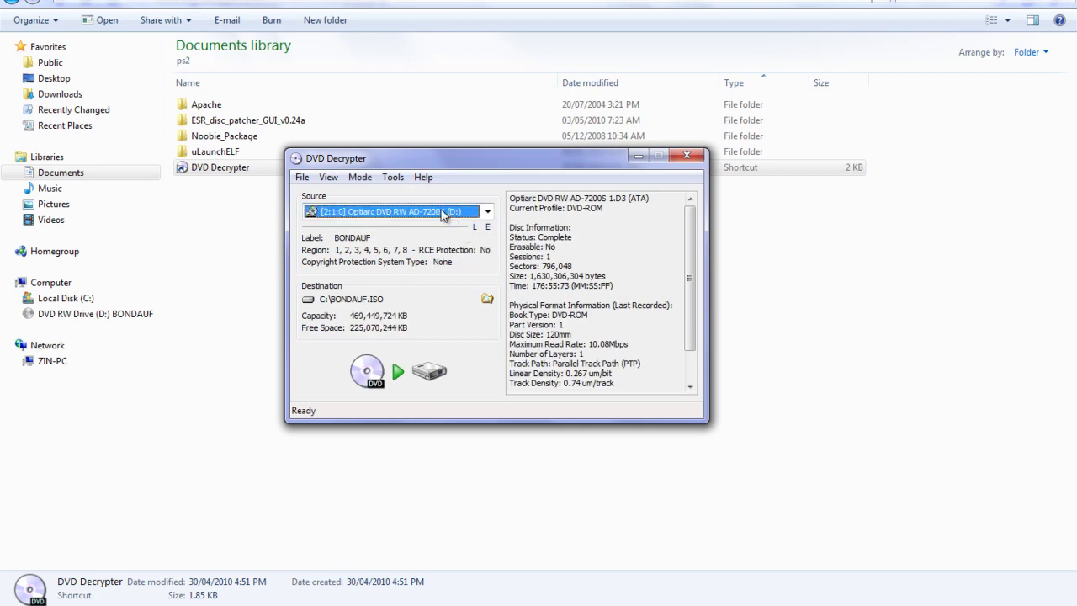
Select the Optiarc DVD RW AD-7200S (D:) drive as source and read the disc to C:\BONDAUF.ISO.
click(442, 212)
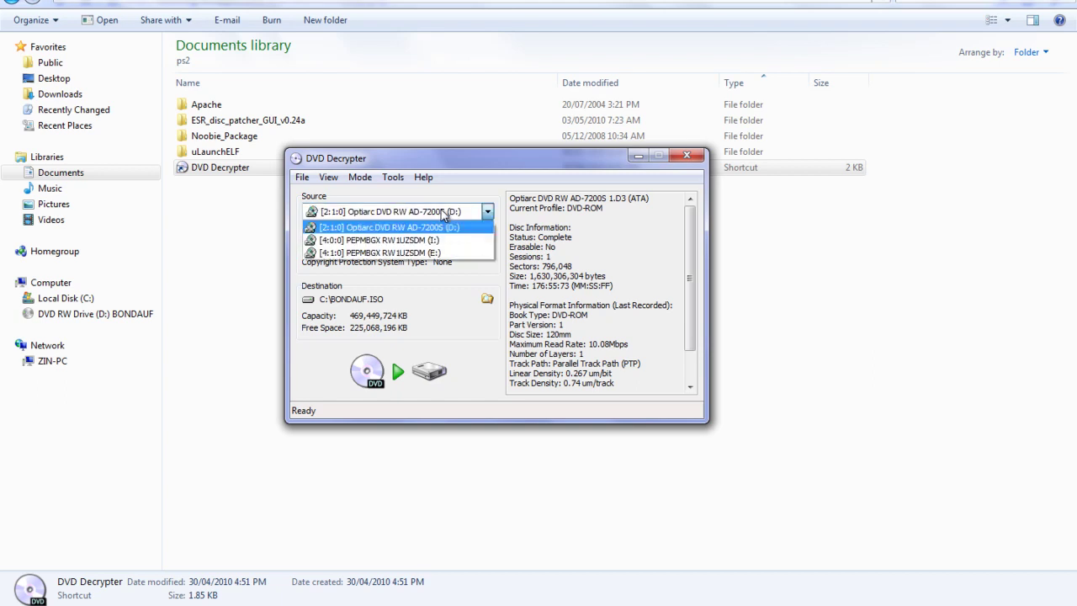
click(443, 212)
click(488, 211)
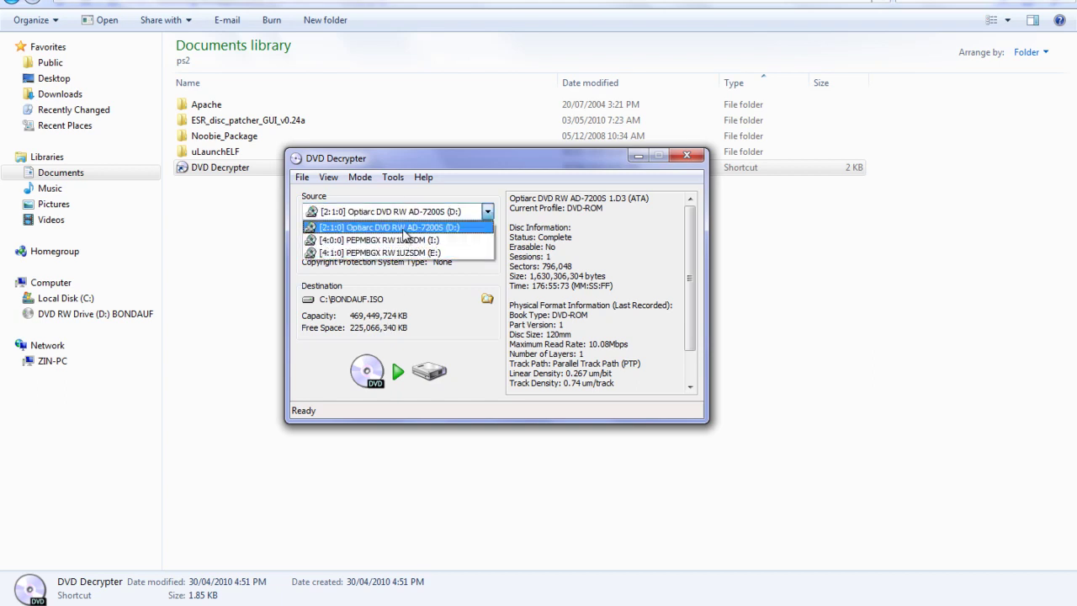
click(404, 227)
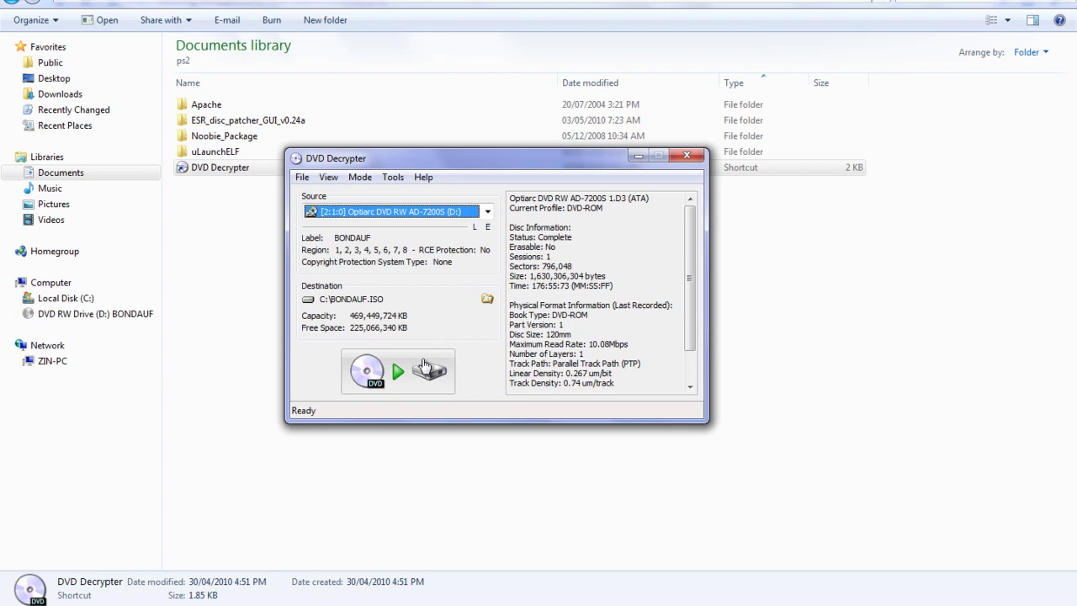
click(398, 371)
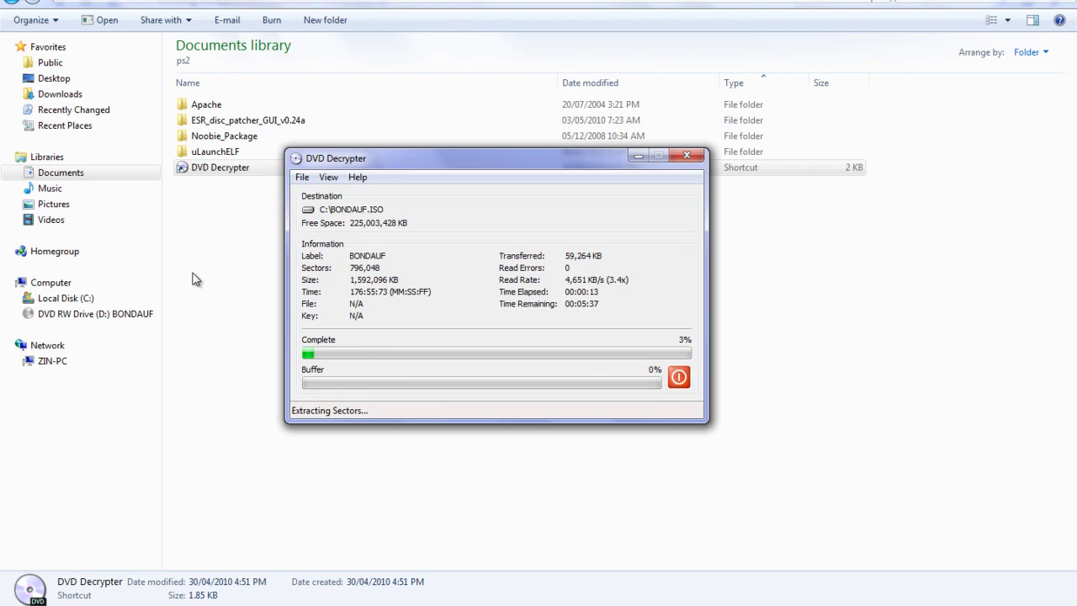
click(678, 377)
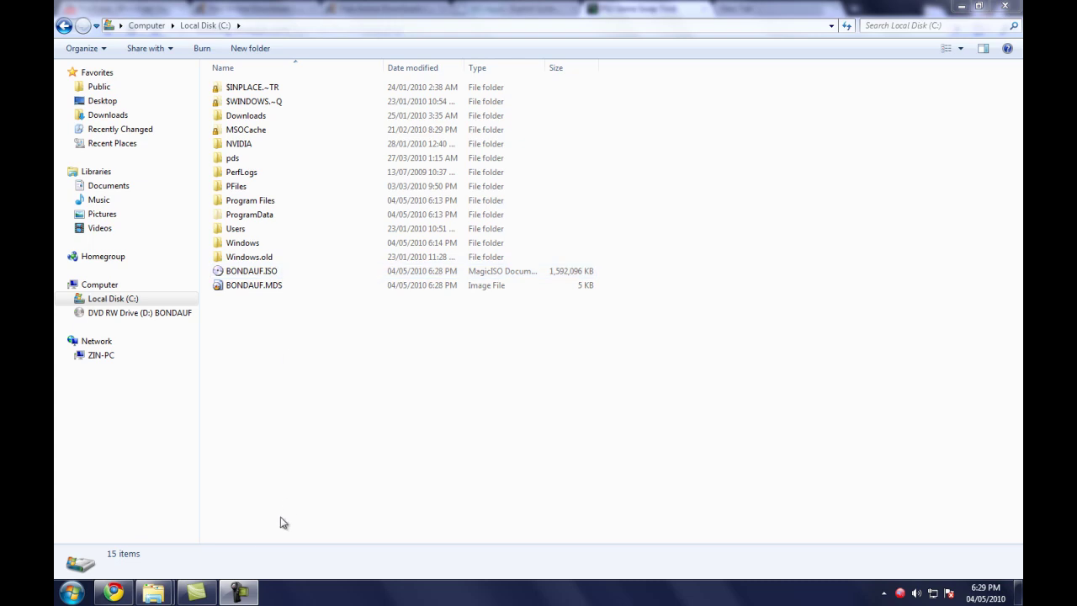
Return to the ps2 folder and launch Apache.exe from its Apache subfolder.
mouse_move(187, 602)
click(227, 567)
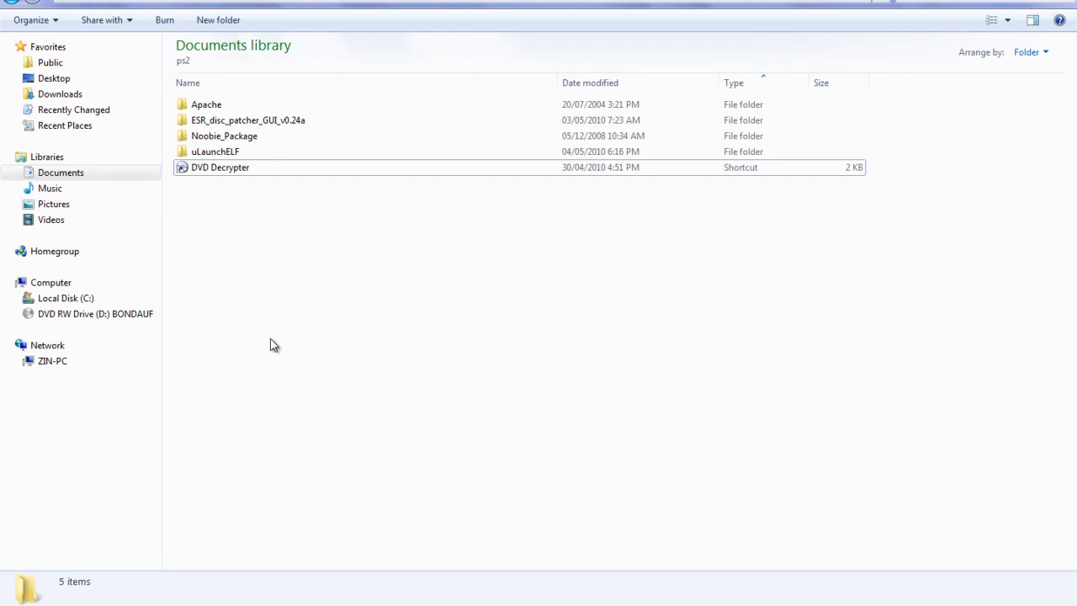
double_click(228, 107)
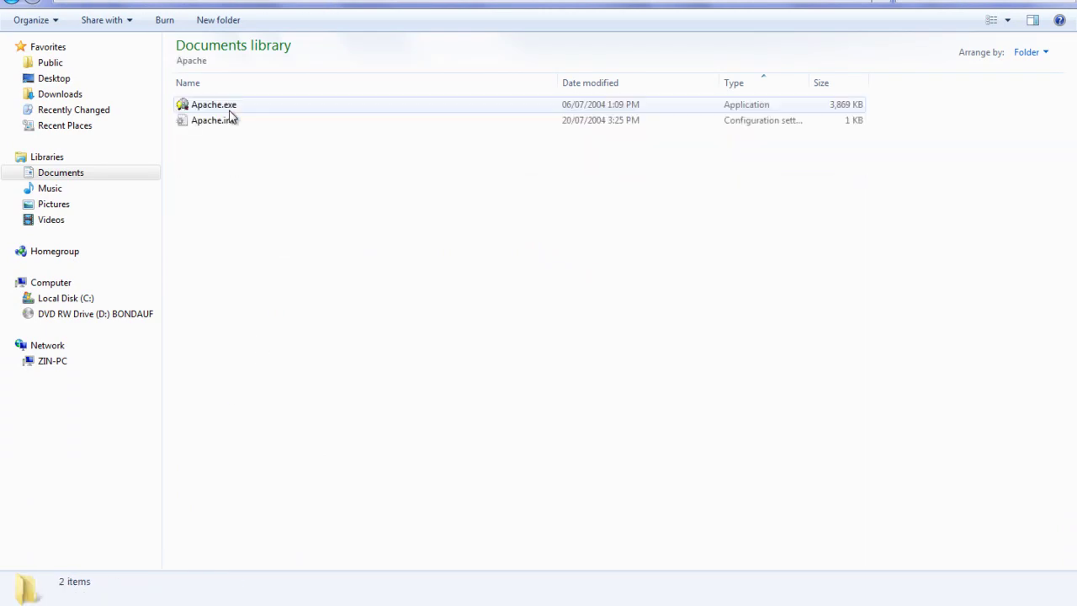
double_click(229, 107)
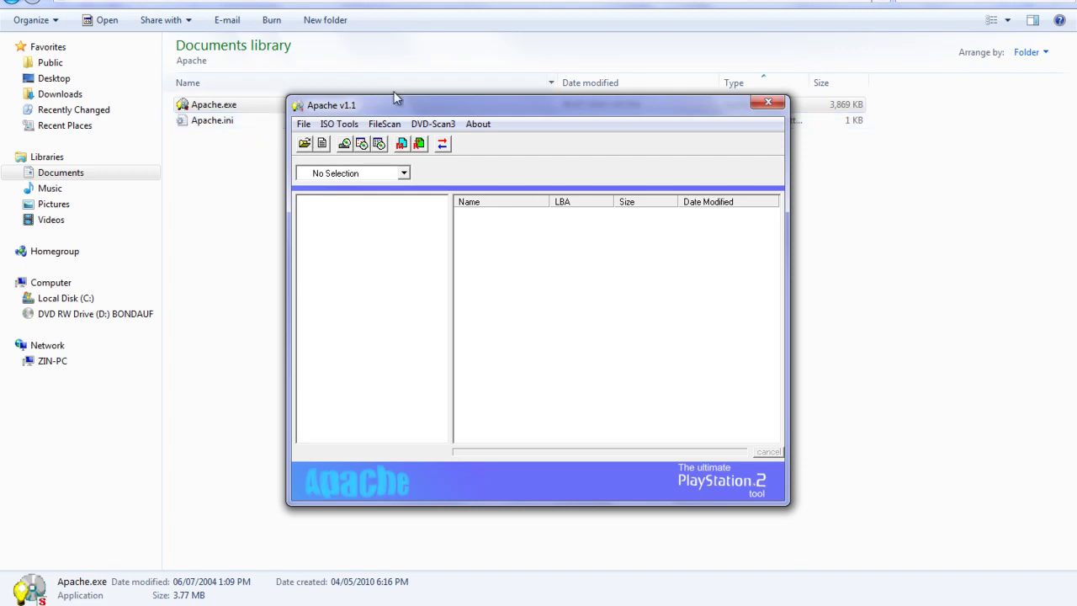
Open the image BONDAUF.ISO from Local Disk (C:) in Apache.
click(305, 144)
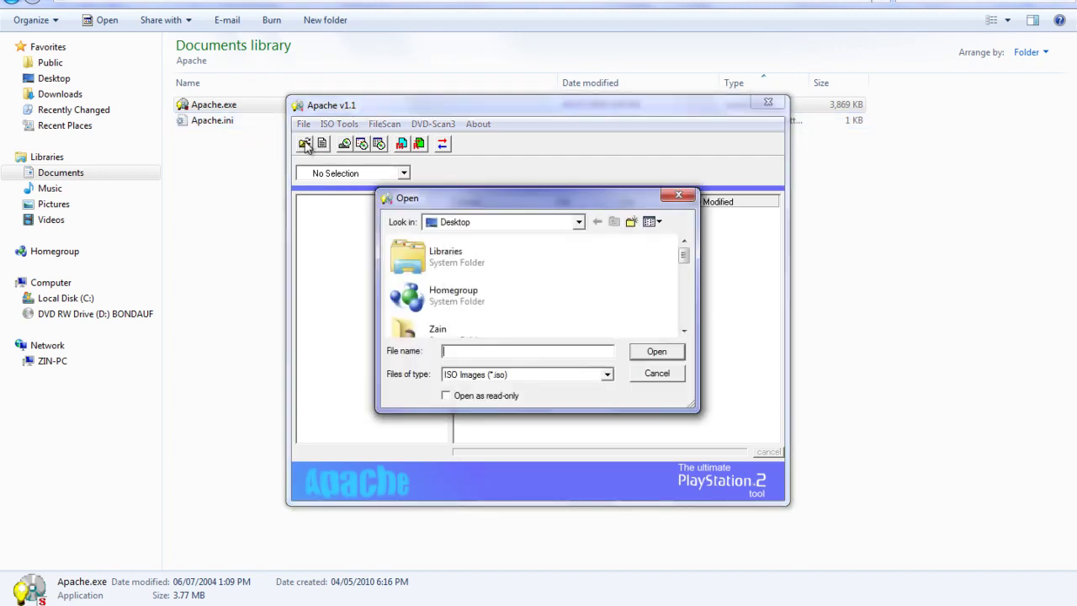
scroll(588, 292, down, 5)
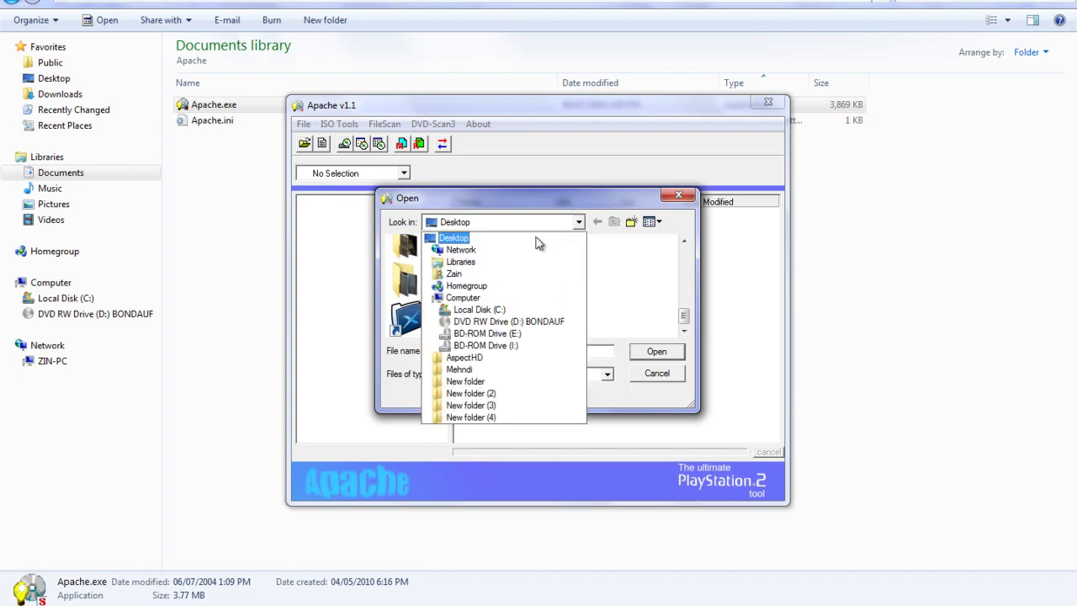
click(497, 309)
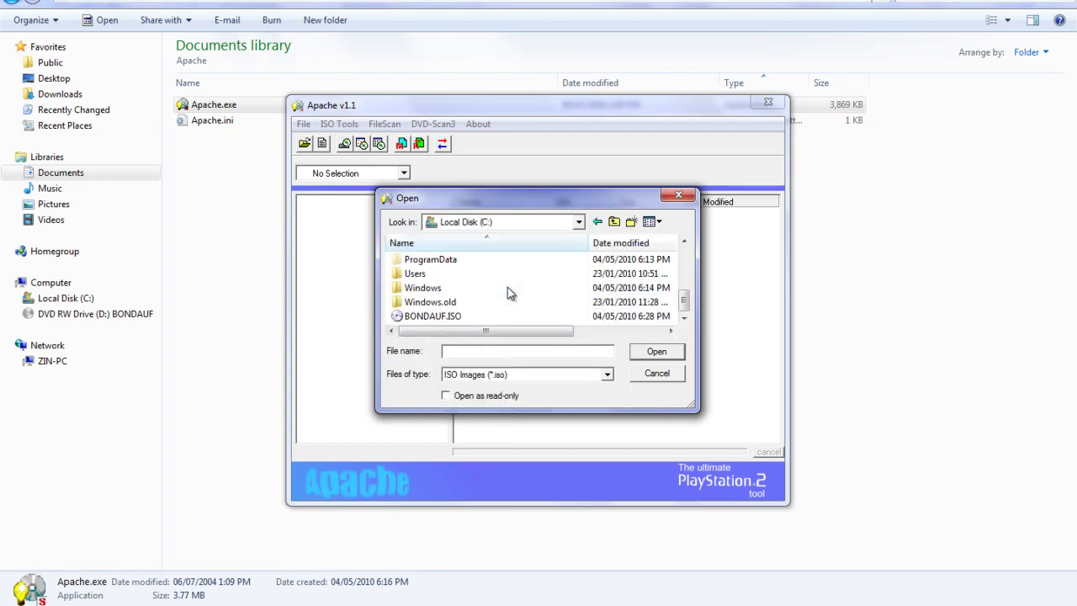
click(455, 315)
double_click(458, 316)
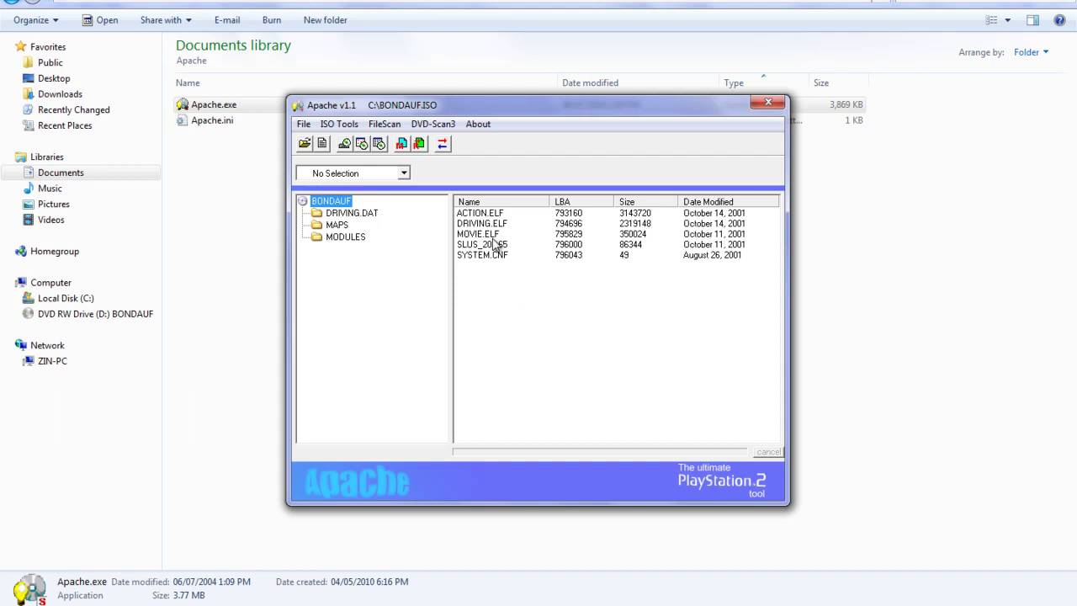
click(527, 328)
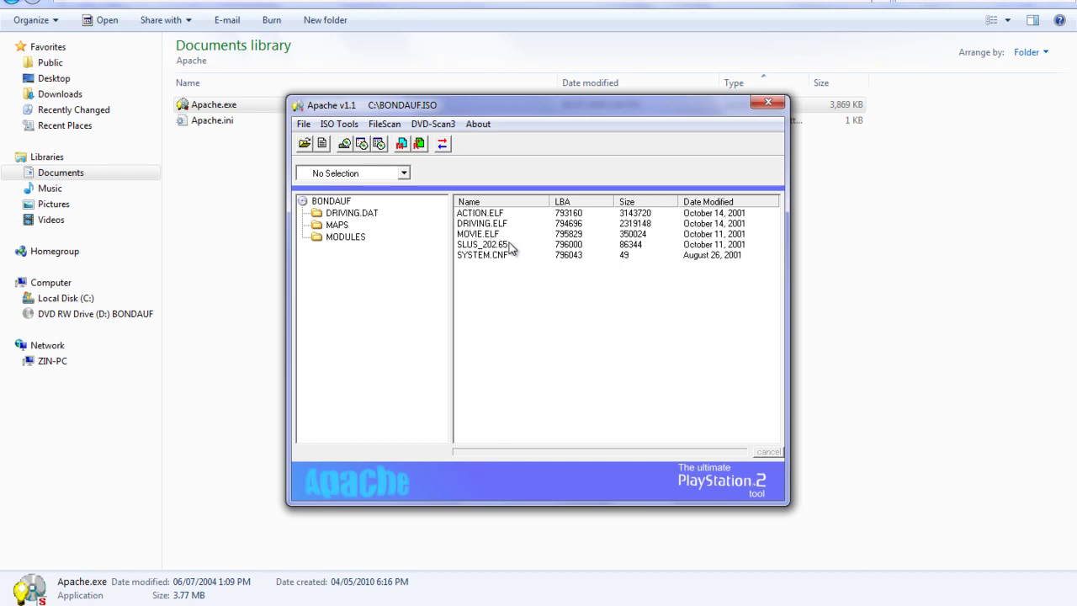
Open the TOC entry of DRIVING.ELF for editing and select its size value.
click(499, 224)
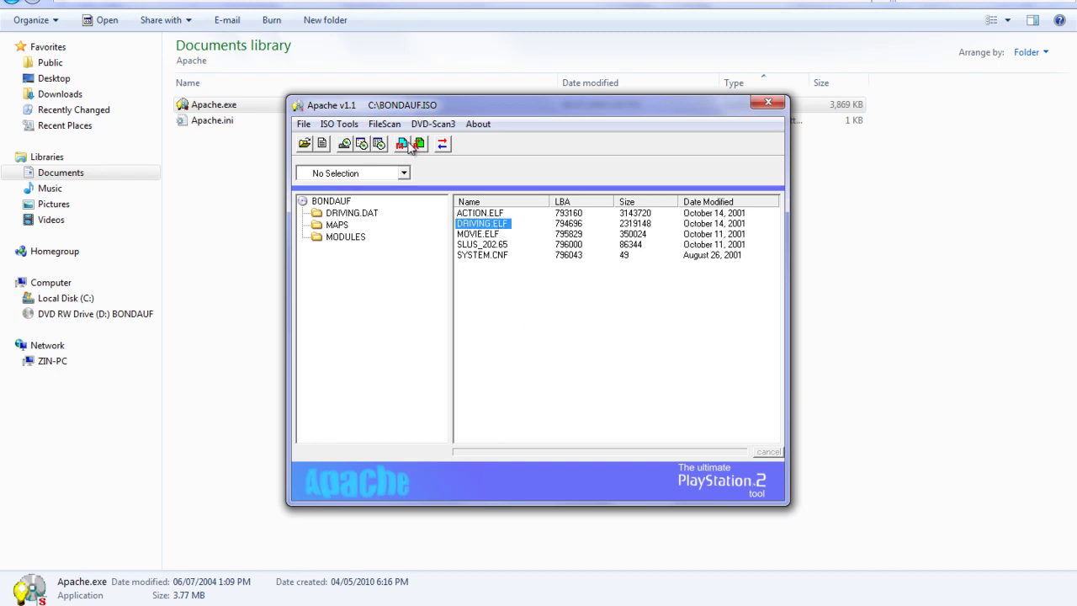
click(338, 127)
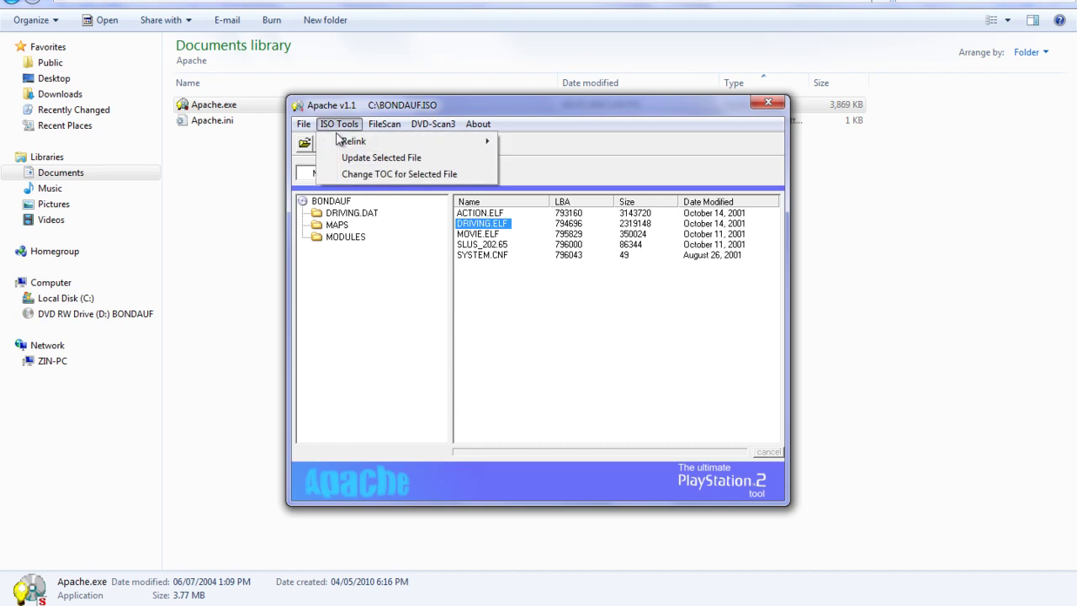
click(360, 174)
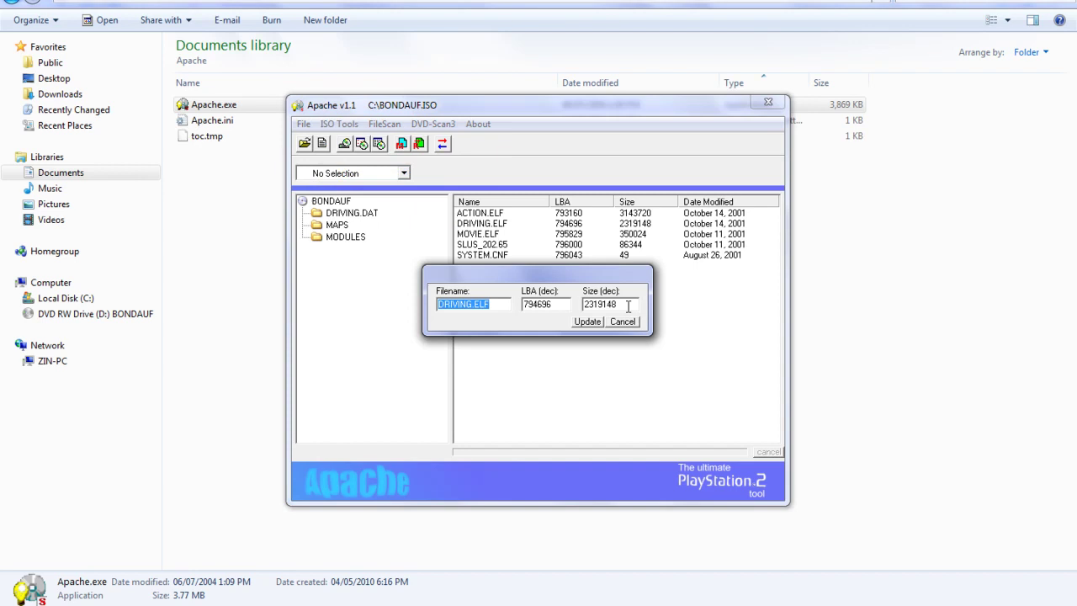
drag(628, 306, 582, 304)
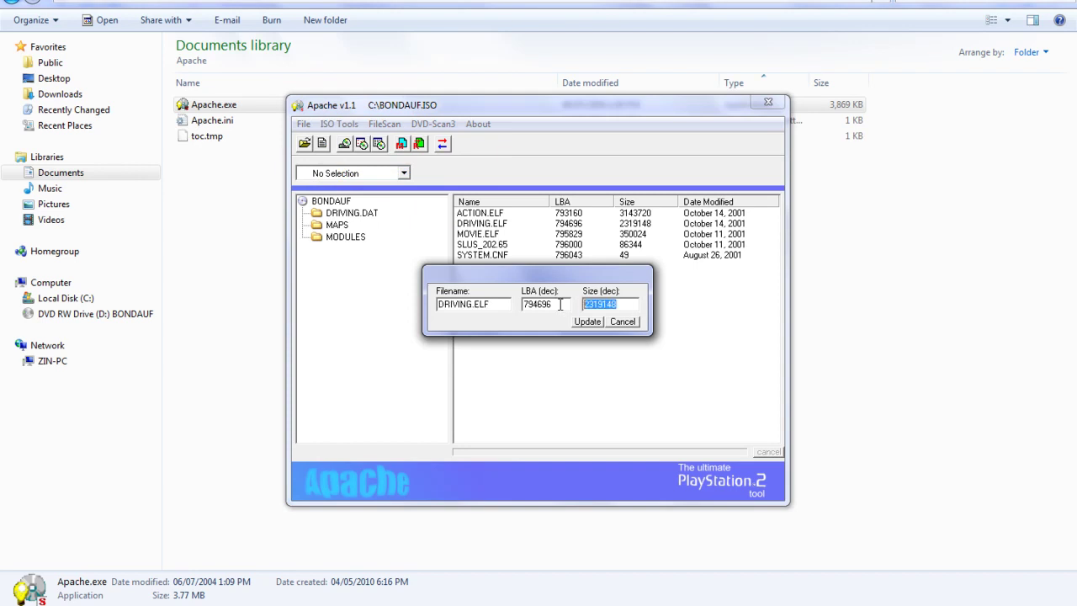
Look up the exact byte size of uncompressed BOOT.ELF in the uLaunchELF folder through its file properties.
click(225, 217)
click(12, 1)
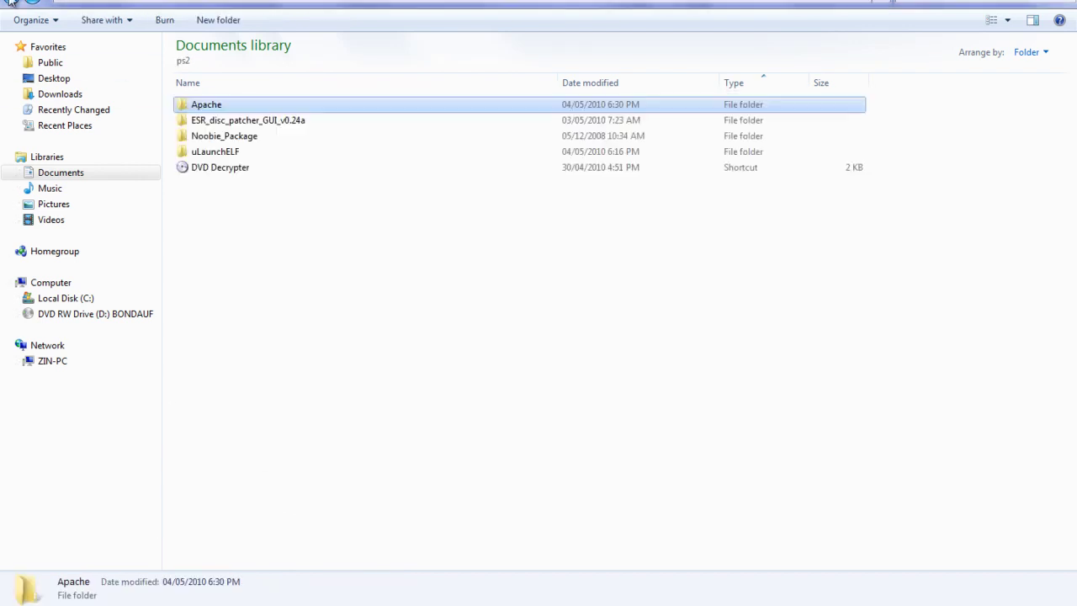
double_click(228, 154)
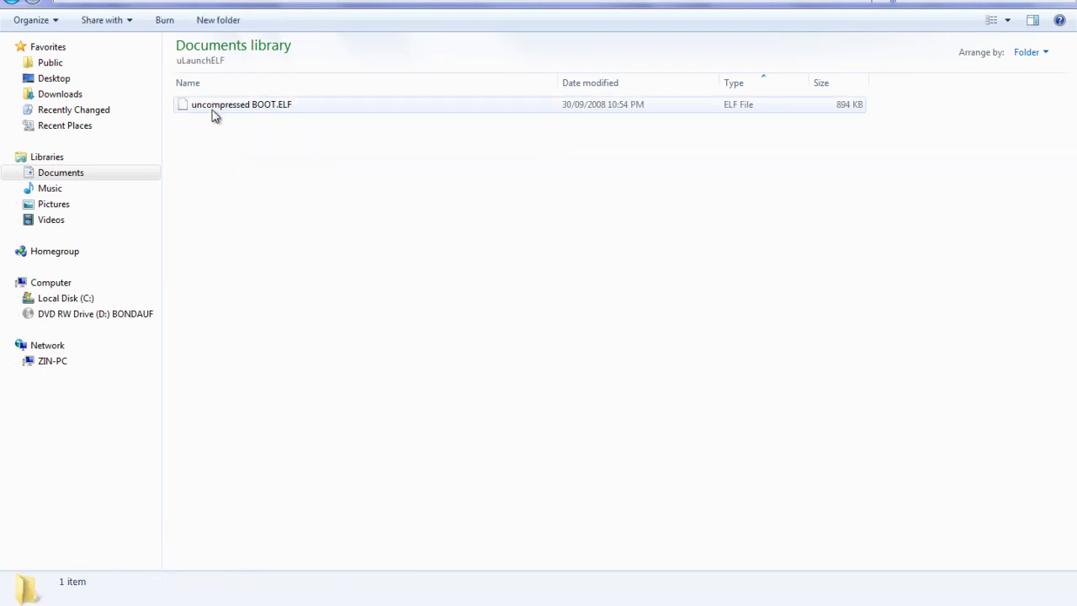
click(215, 111)
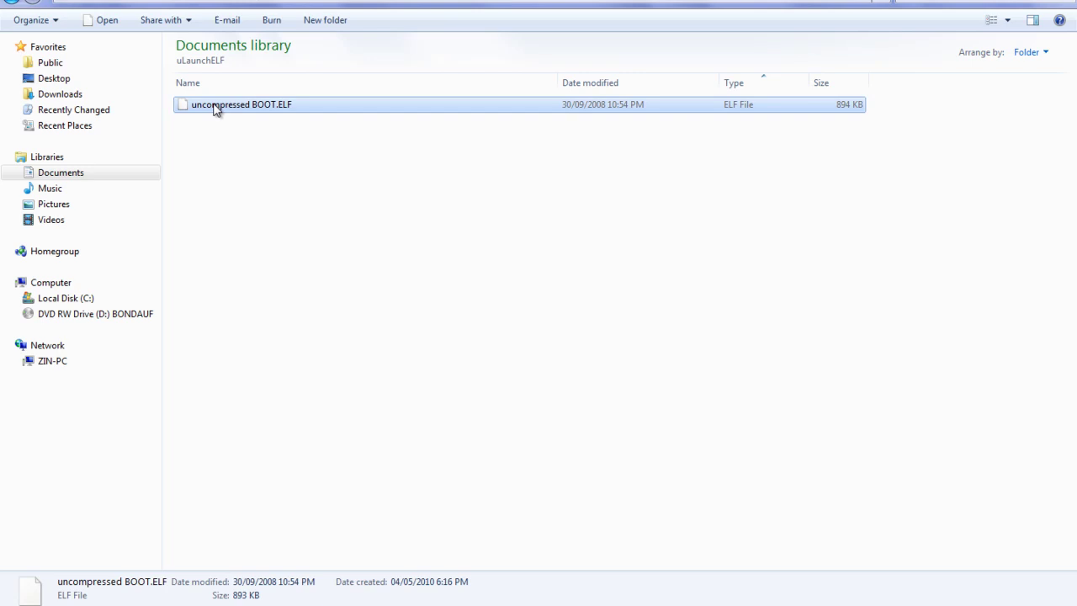
right_click(215, 110)
click(274, 417)
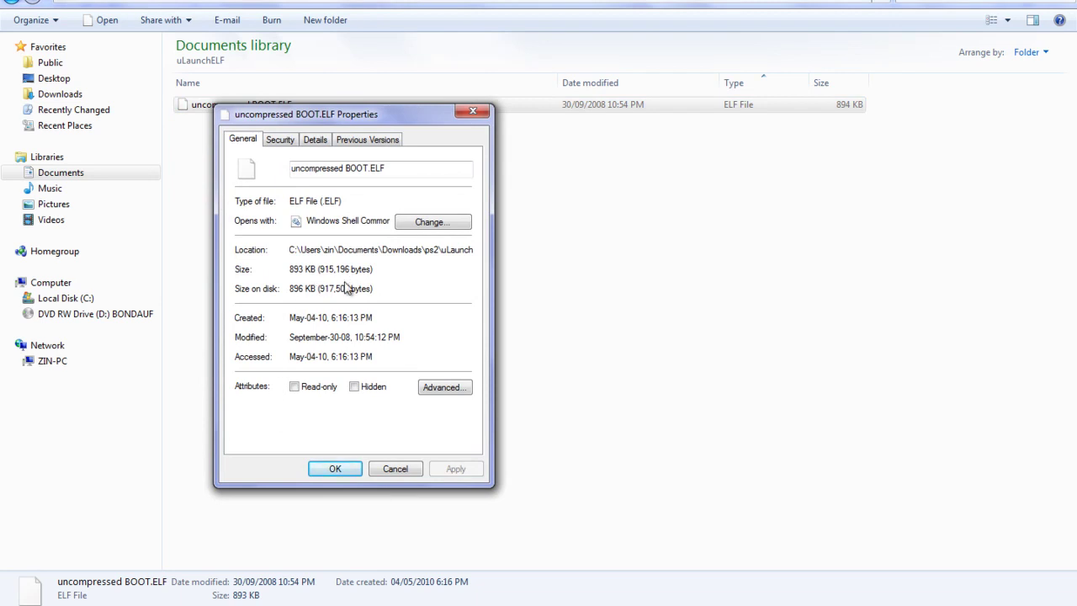
Switch back to Apache and update the DRIVING.ELF TOC size to 915196, then close the BOOT.ELF properties.
key(alt+Tab)
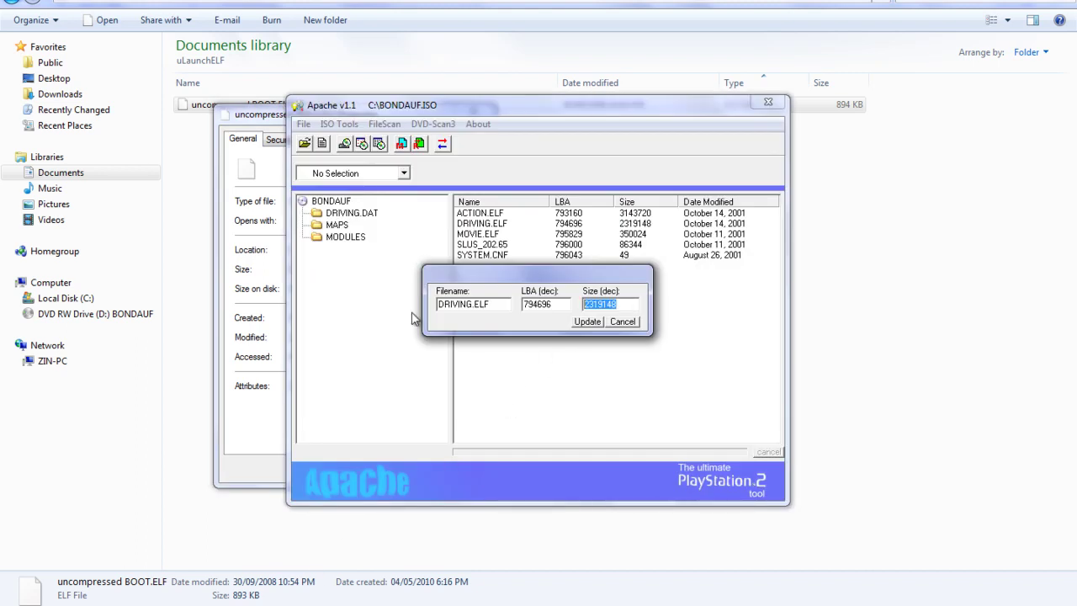
text(915196)
click(588, 322)
drag(522, 115, 756, 139)
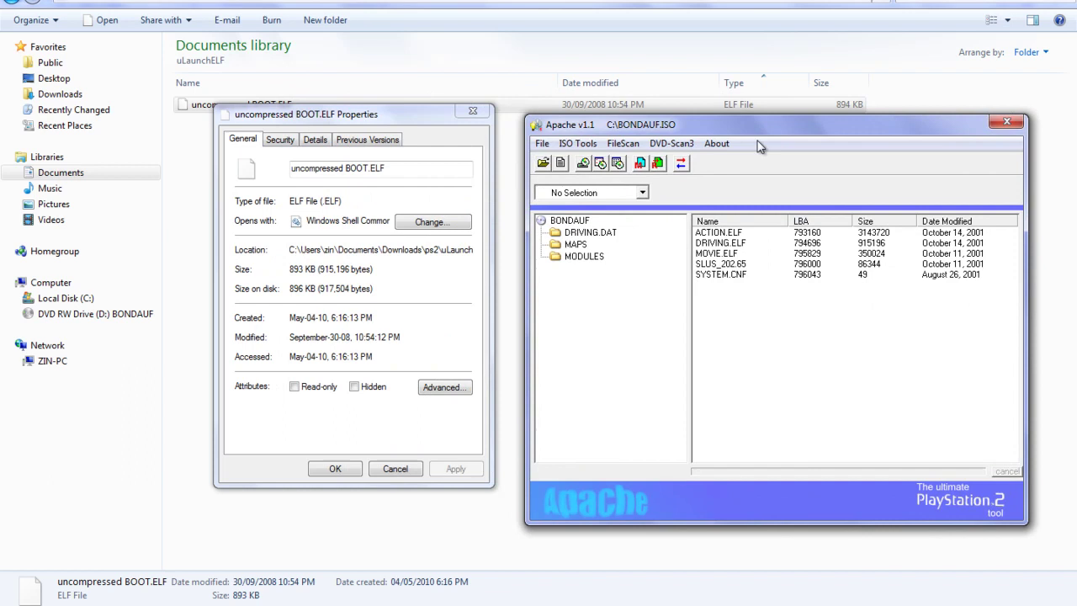
click(736, 234)
click(471, 110)
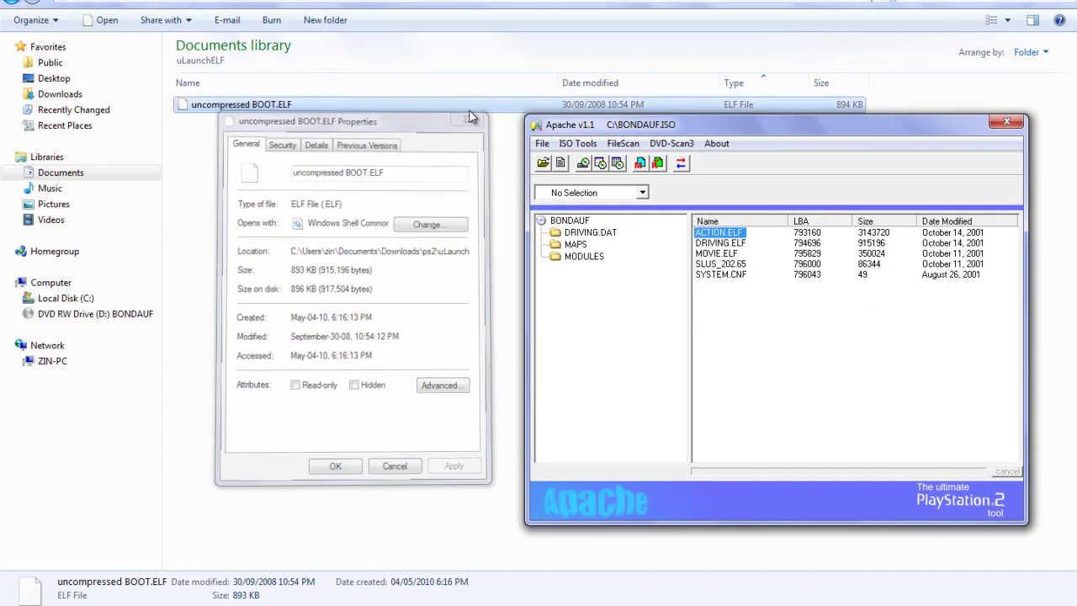
Rename uncompressed BOOT.ELF in the uLaunchELF folder as DRIVING.ELF.
click(285, 109)
right_click(284, 108)
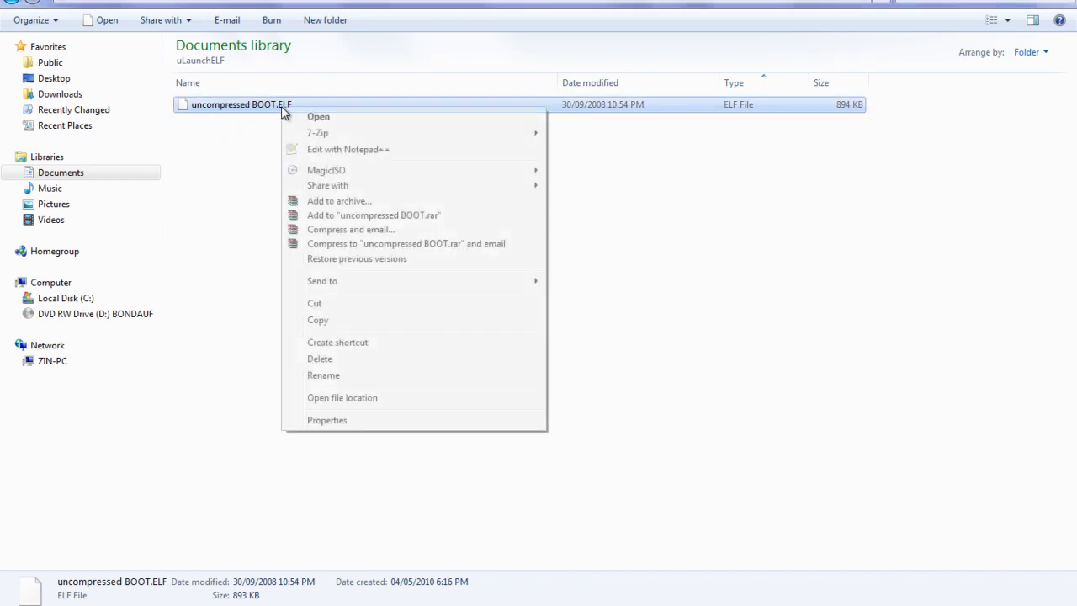
click(340, 378)
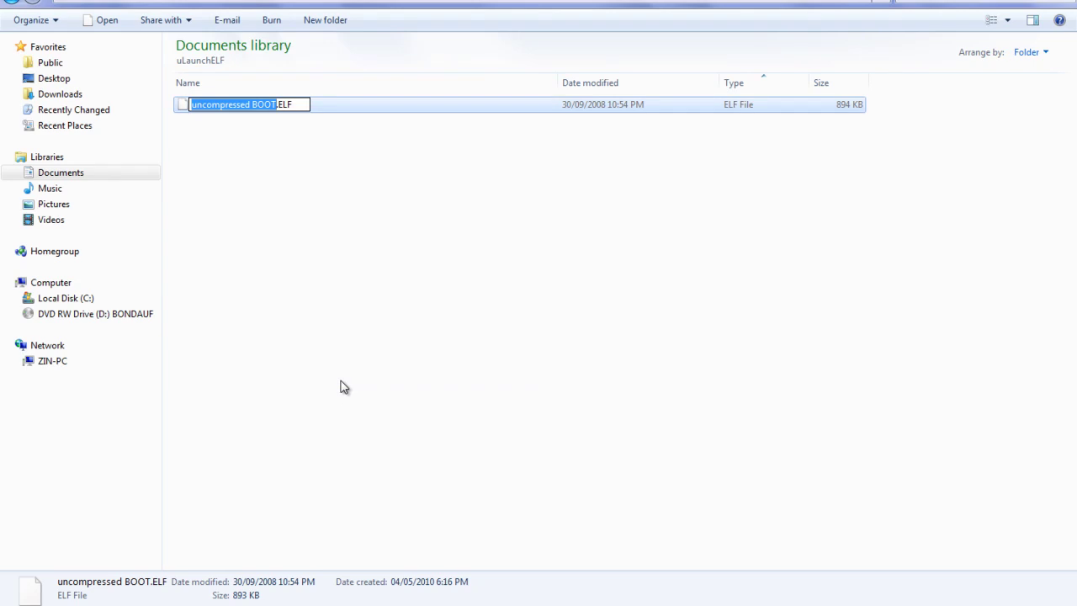
text(DRIVINFG)
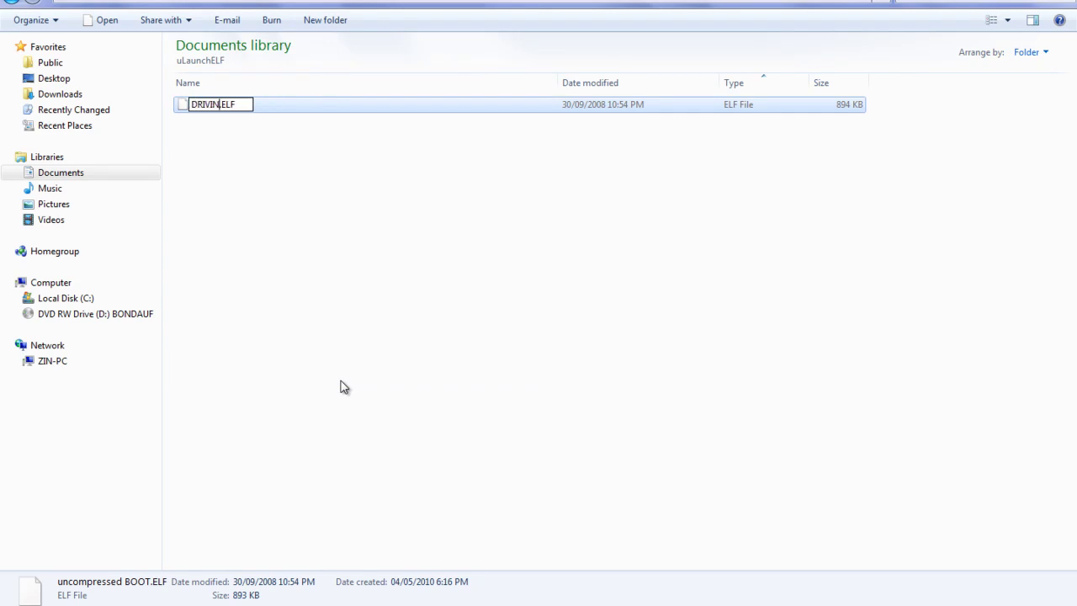
key(BackSpace)
key(BackSpace)
text(G)
key(Return)
click(367, 378)
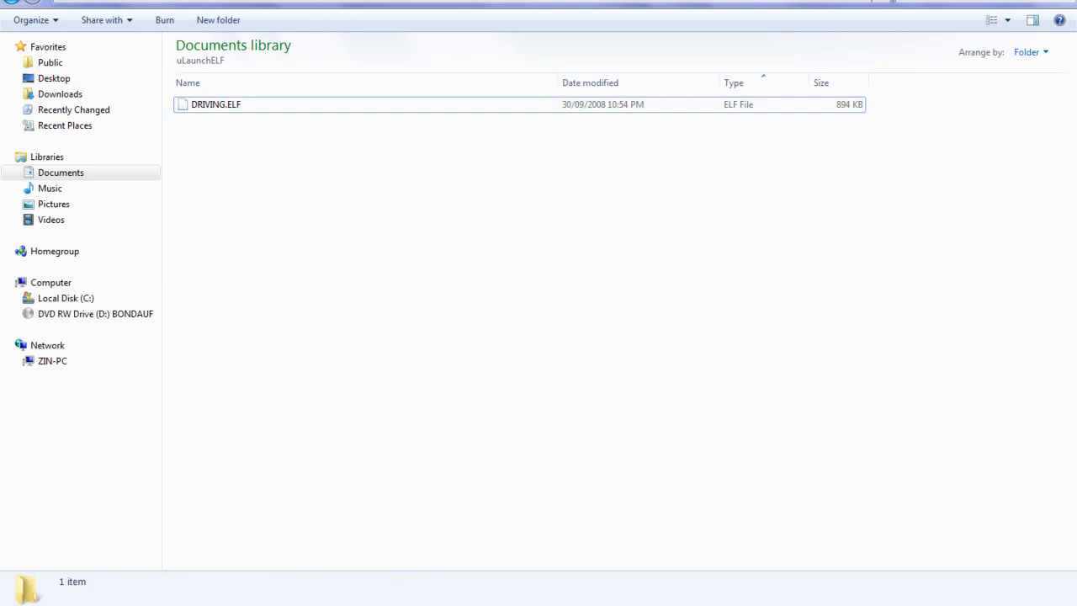
Switch to Apache and start an update of the DRIVING.ELF file inside BONDAUF.ISO.
key(alt+Tab)
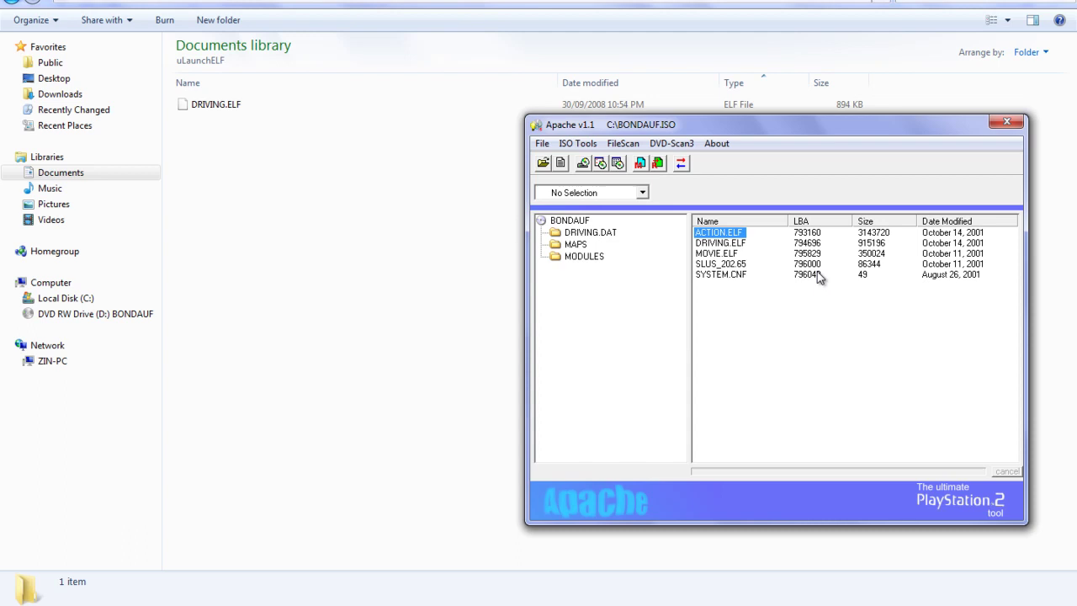
click(702, 243)
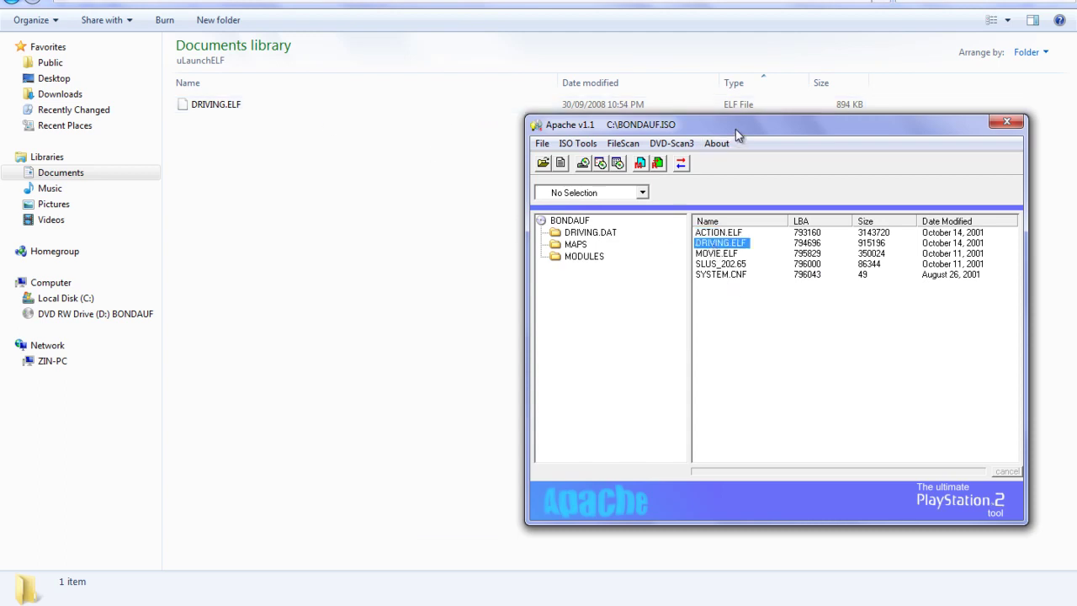
drag(735, 129, 608, 121)
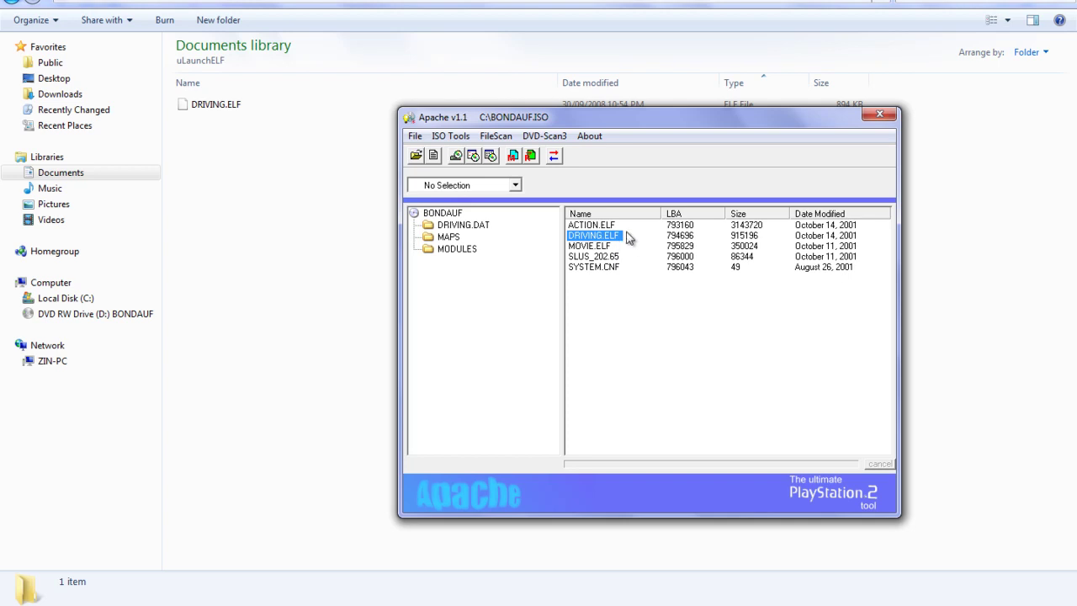
click(463, 138)
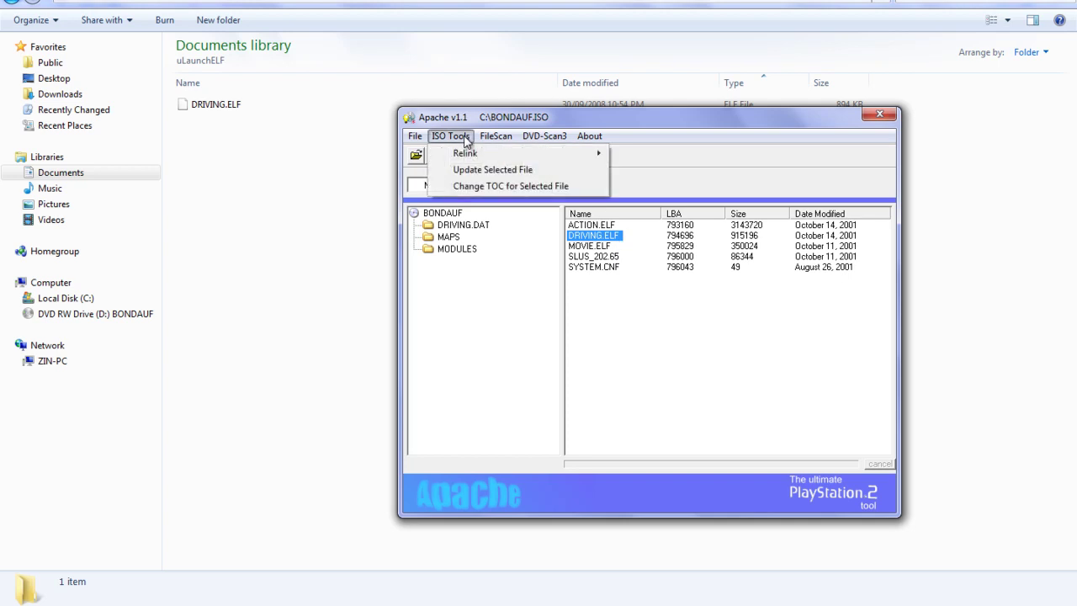
click(485, 169)
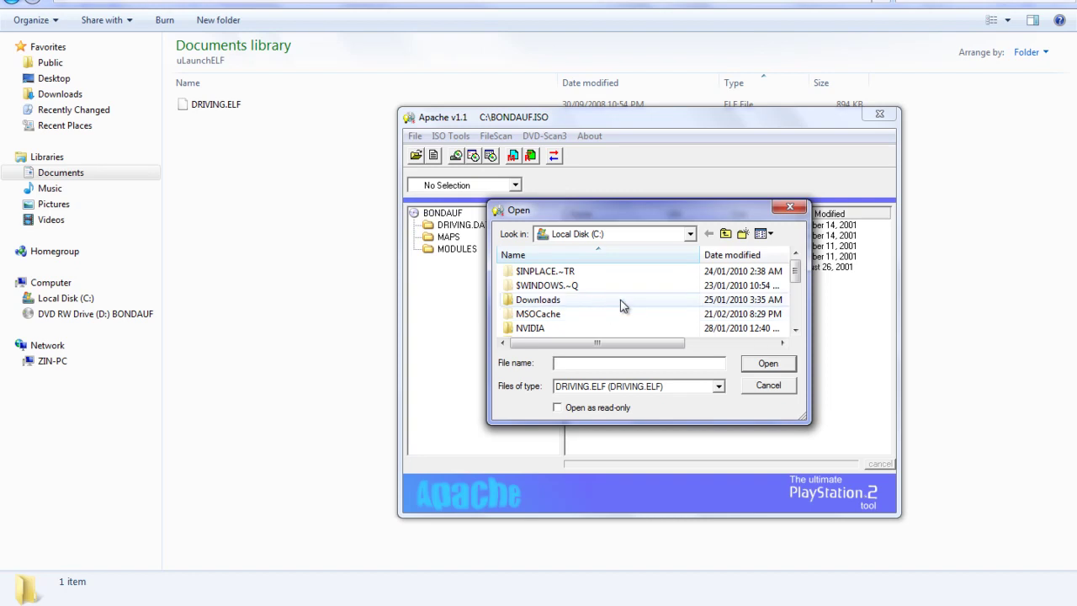
Replace the selected file with DRIVING.ELF from the uLaunchELF folder, under Downloads and ps2 in the Documents library.
click(690, 234)
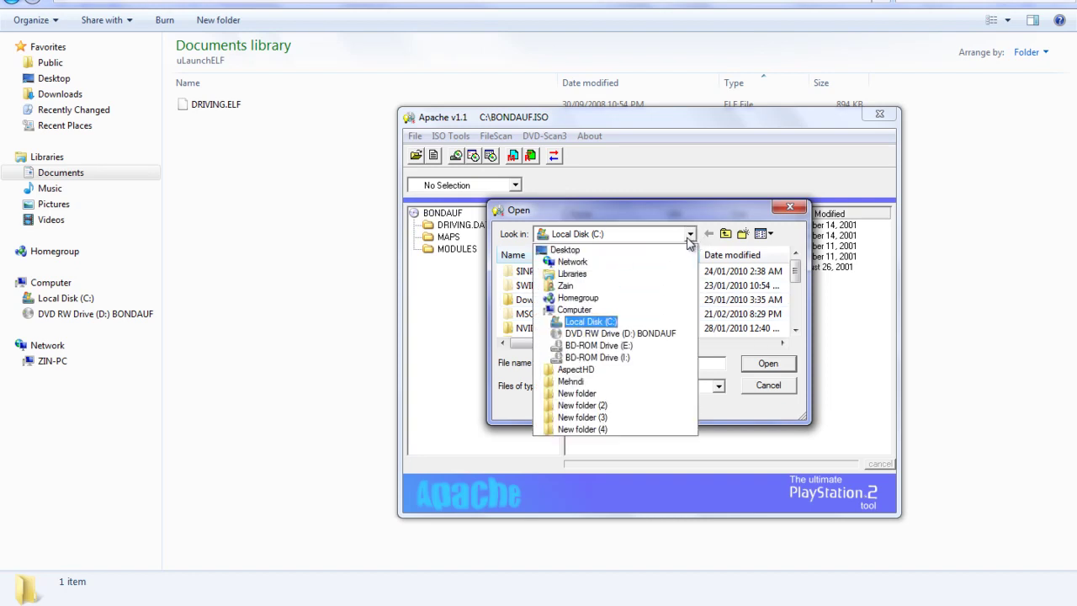
click(598, 274)
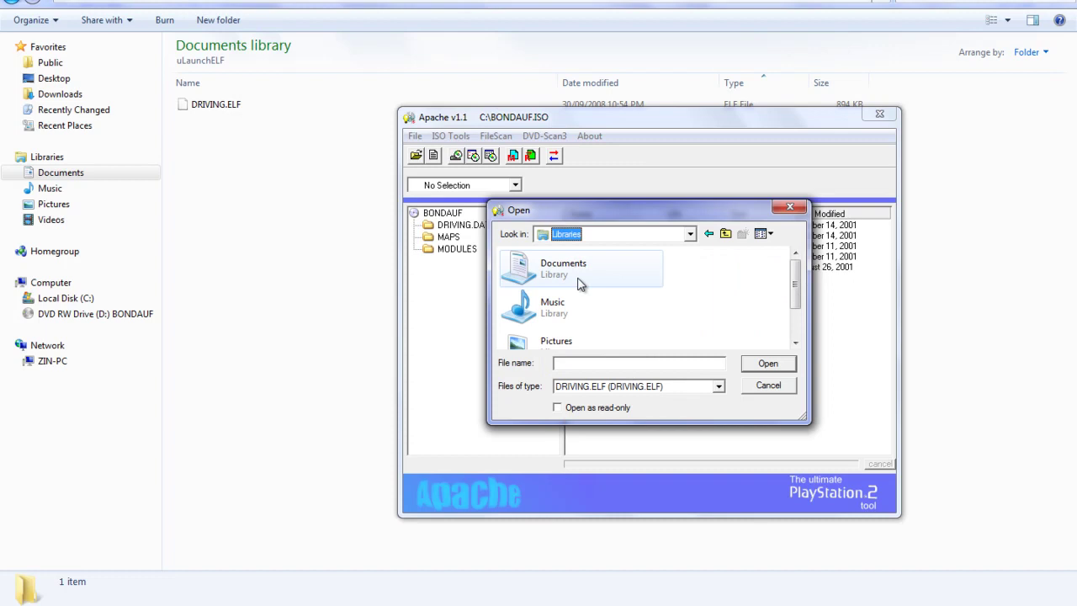
double_click(582, 276)
scroll(558, 303, down, 2)
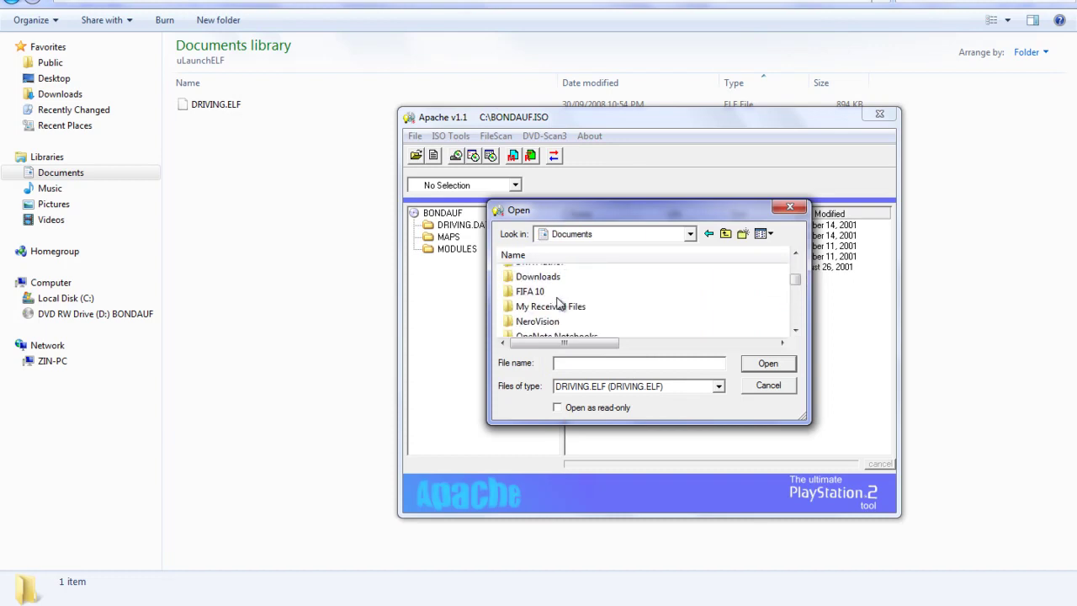
scroll(571, 299, down, 2)
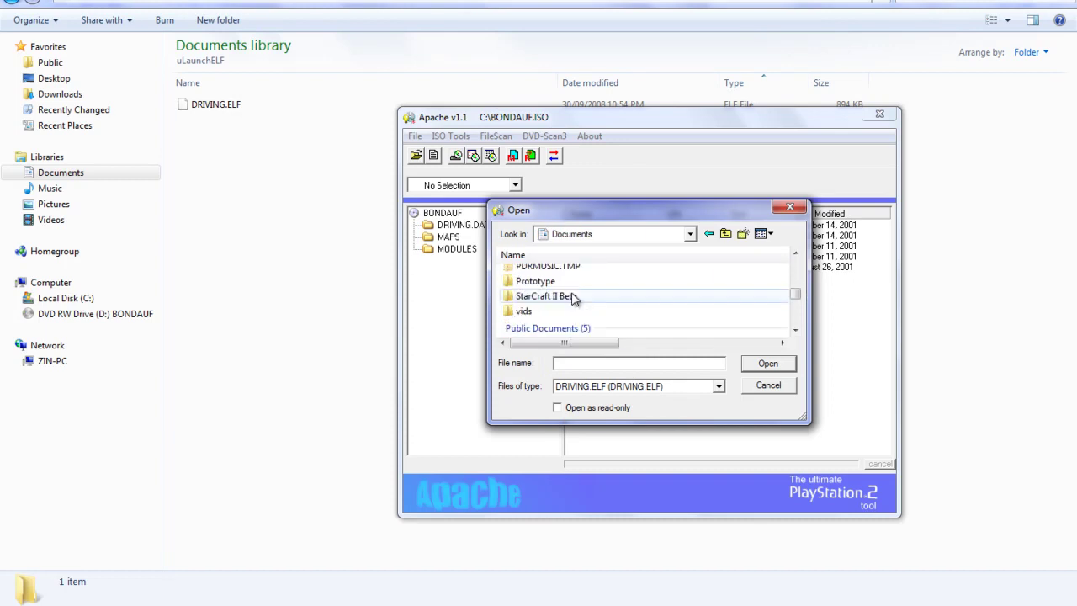
scroll(571, 298, up, 5)
scroll(571, 302, down, 2)
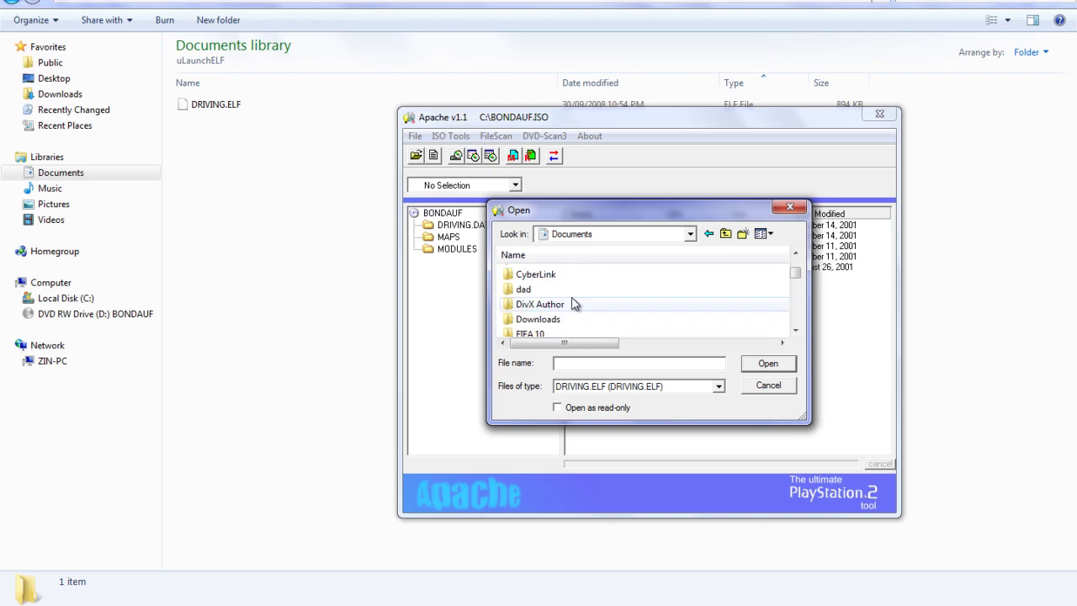
double_click(555, 276)
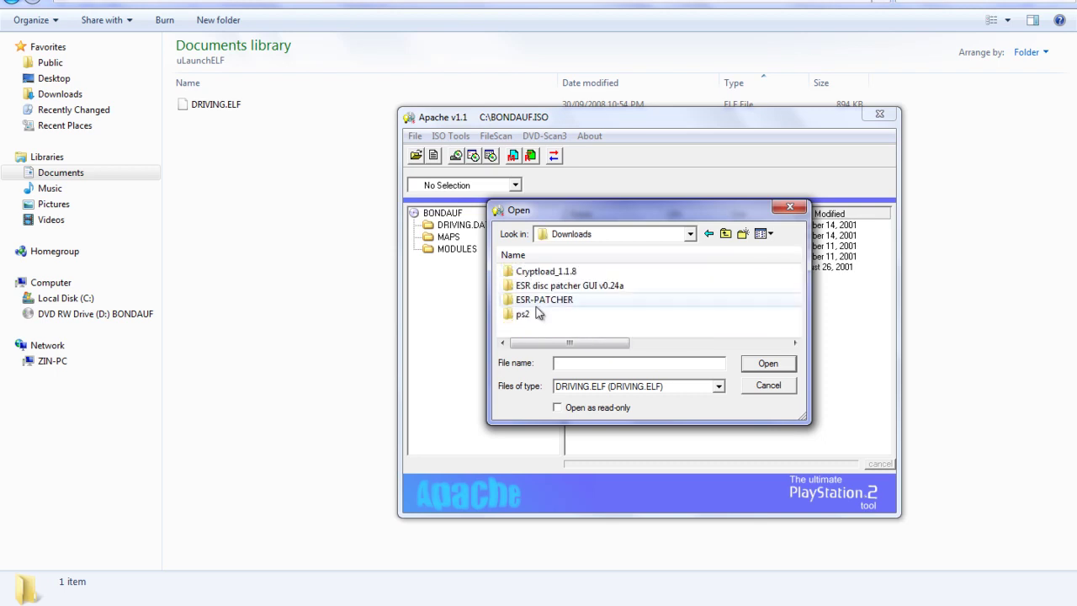
double_click(534, 315)
double_click(535, 315)
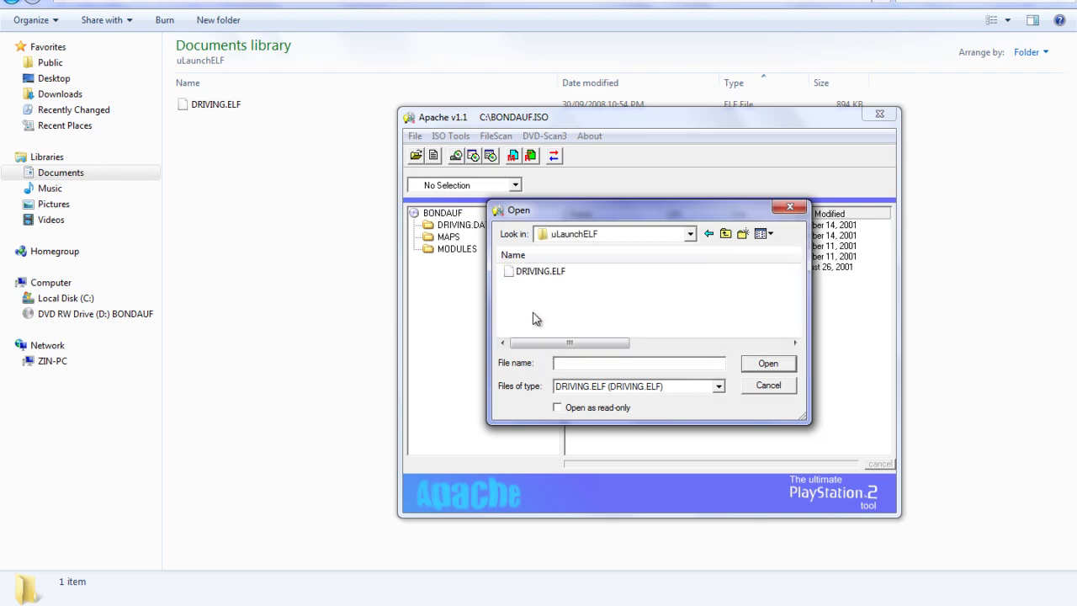
double_click(535, 275)
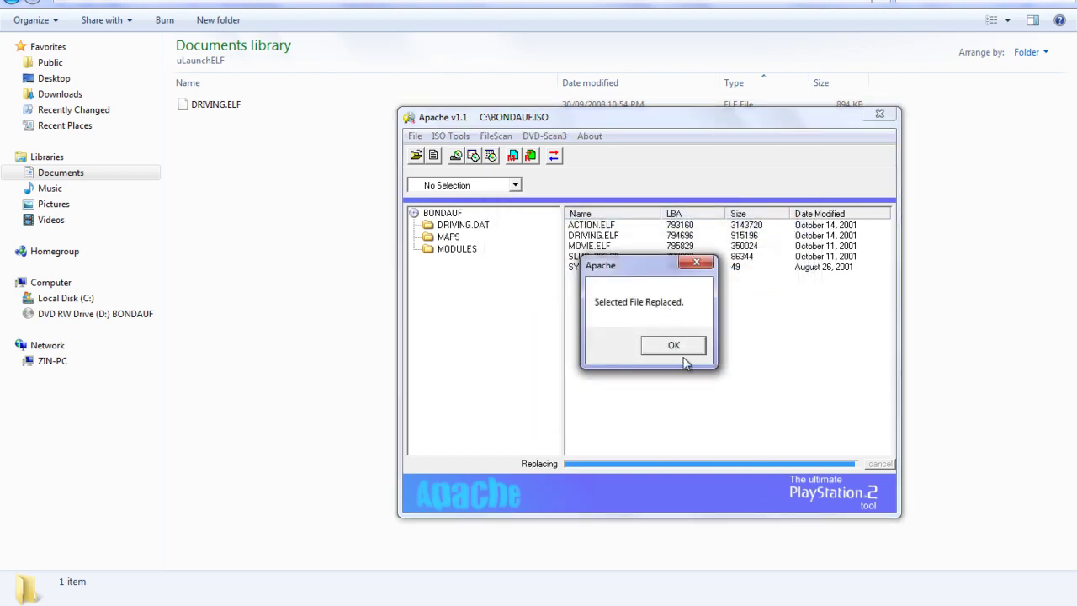
click(675, 346)
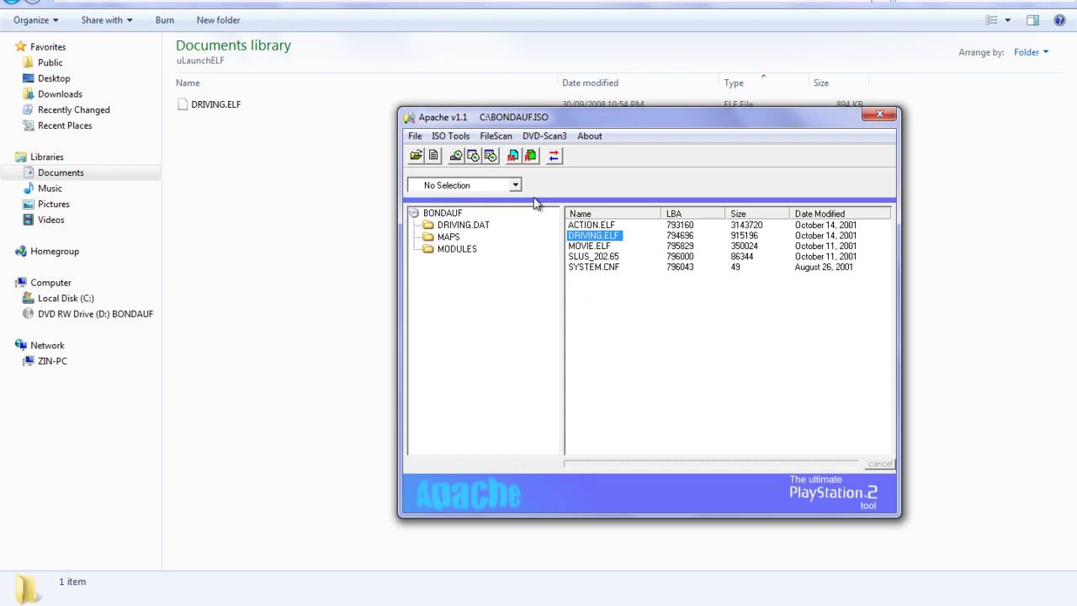
Close Apache and launch DVD Decrypter from the ps2 folder.
click(879, 113)
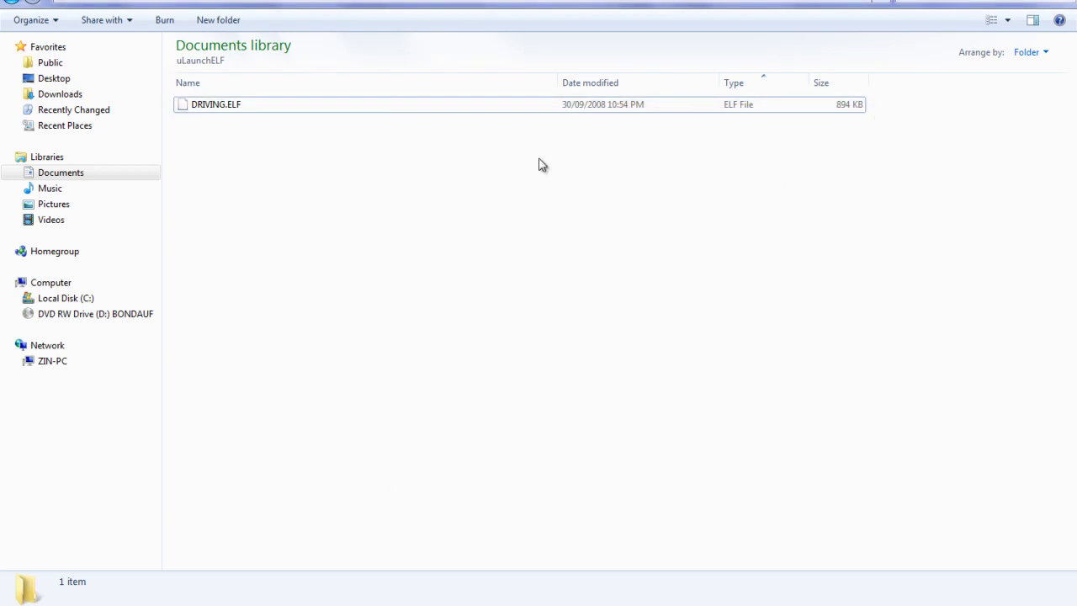
click(114, 594)
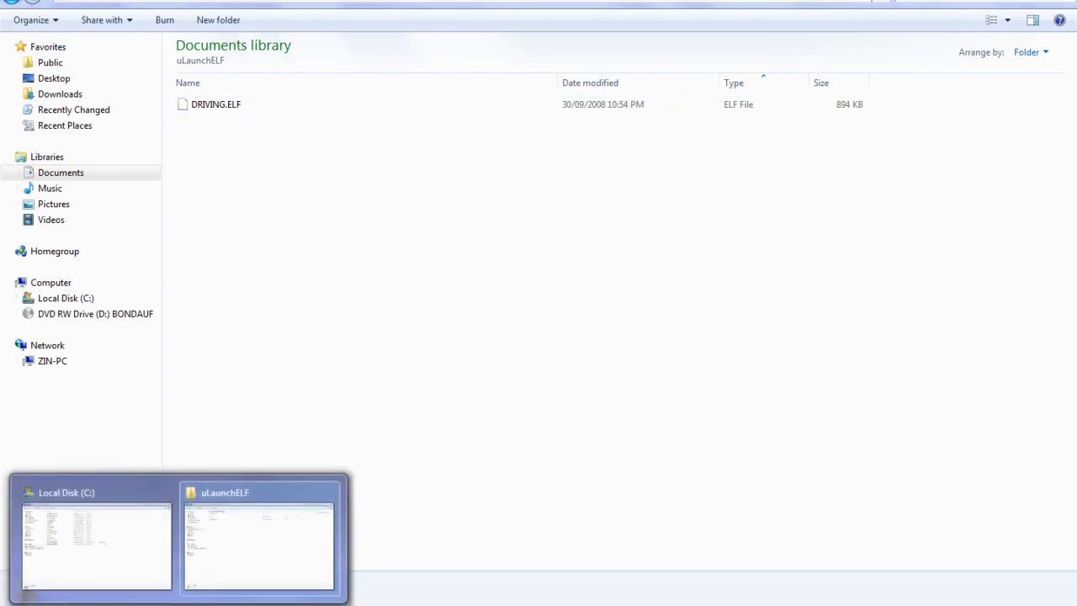
click(221, 547)
click(11, 3)
double_click(208, 170)
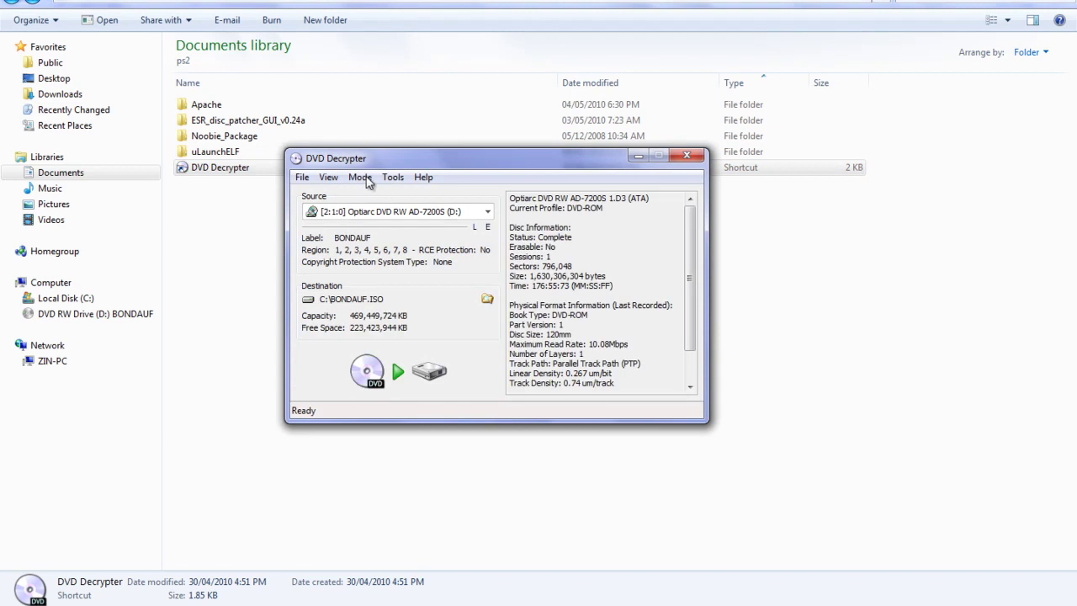
Set DVD Decrypter to ISO write mode with the Optiarc DVD RW AD-7200S (D:) drive as destination.
click(362, 179)
mouse_move(386, 227)
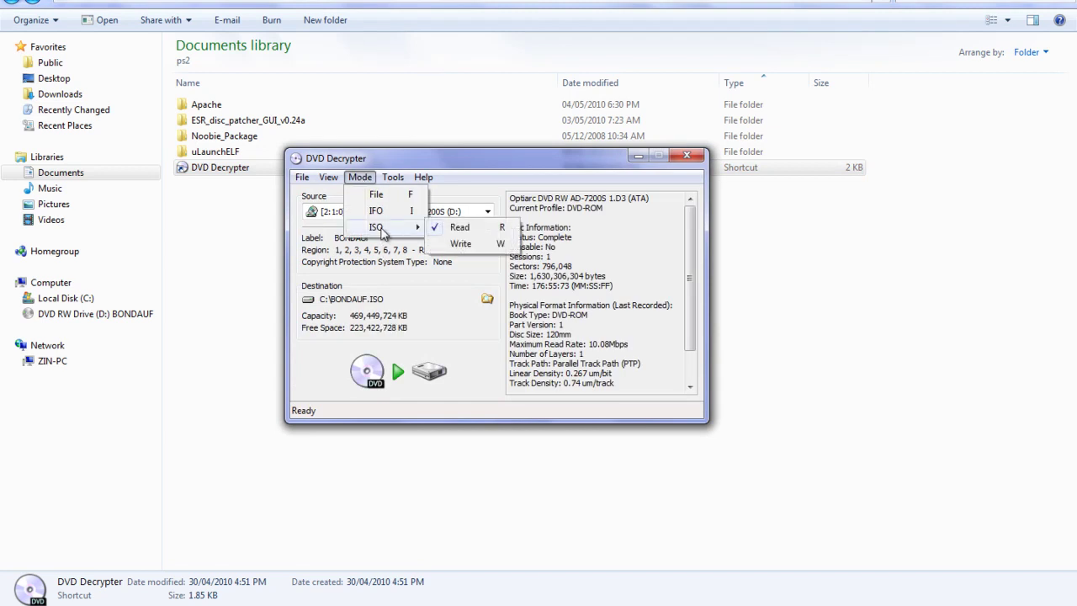
click(461, 243)
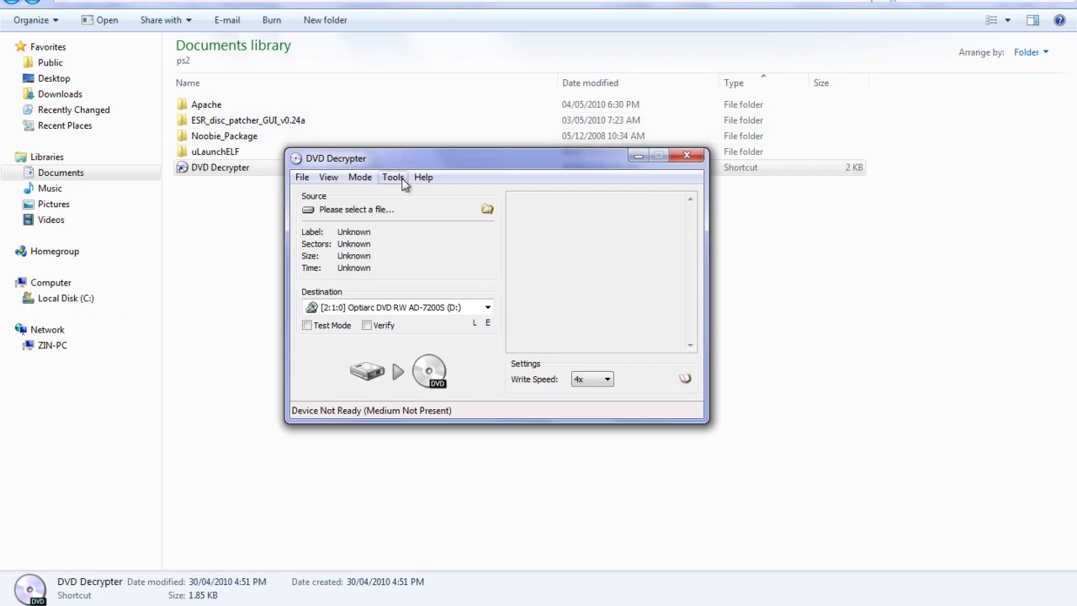
click(421, 307)
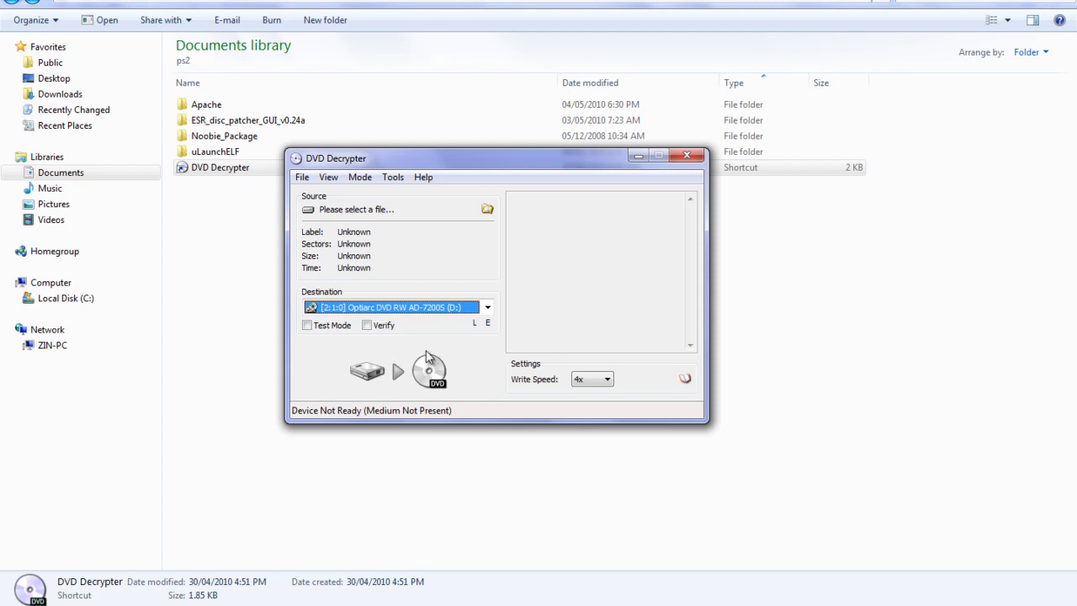
Load BONDAUF.ISO from Local Disk (C:) as the source image for burning.
click(487, 210)
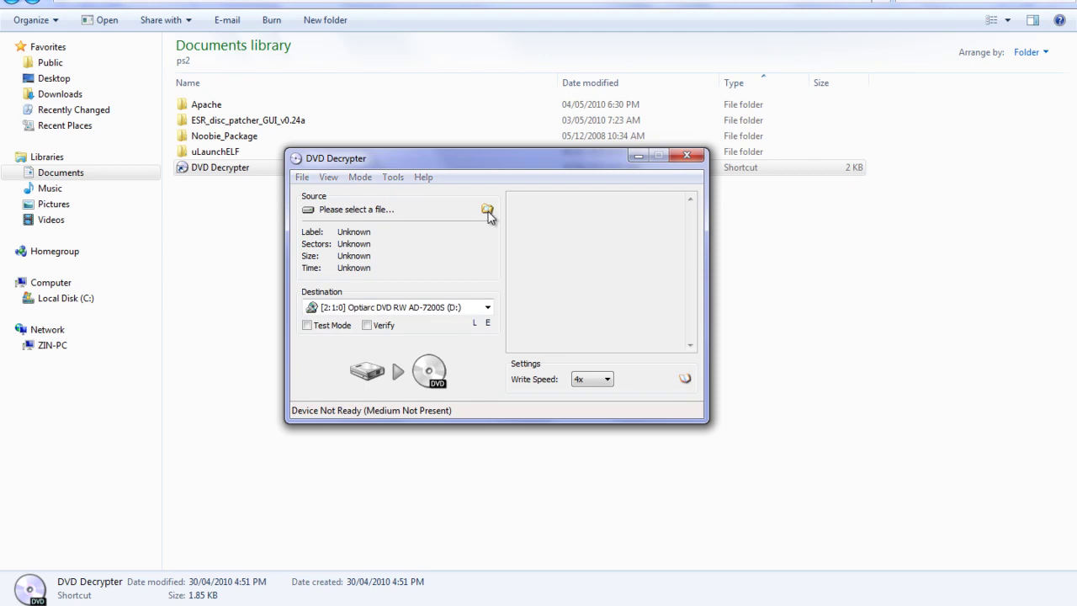
scroll(370, 328, up, 2)
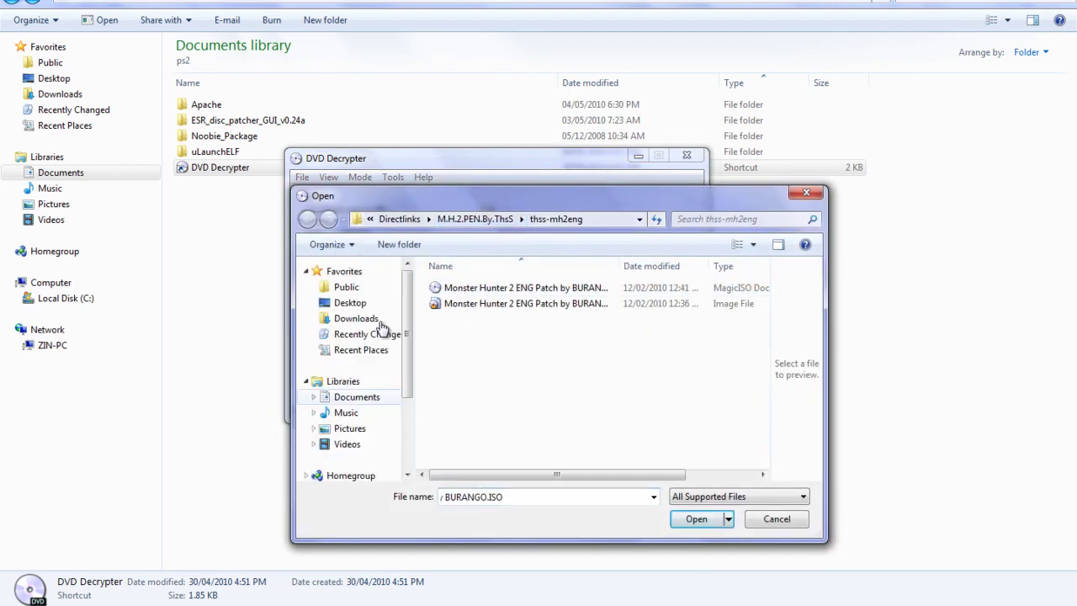
scroll(374, 326, down, 3)
click(361, 390)
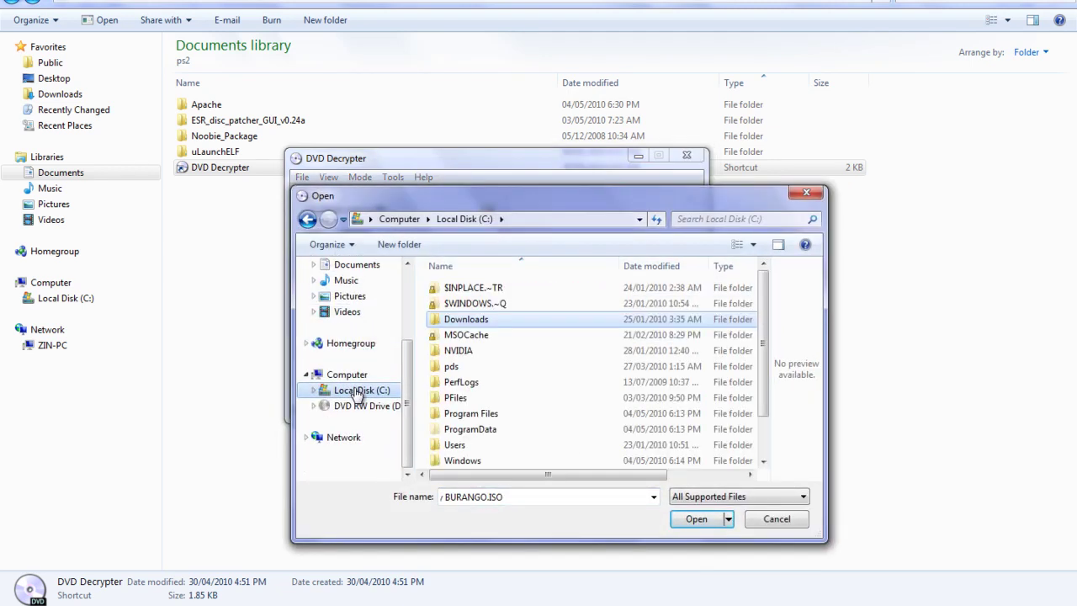
scroll(468, 340, down, 2)
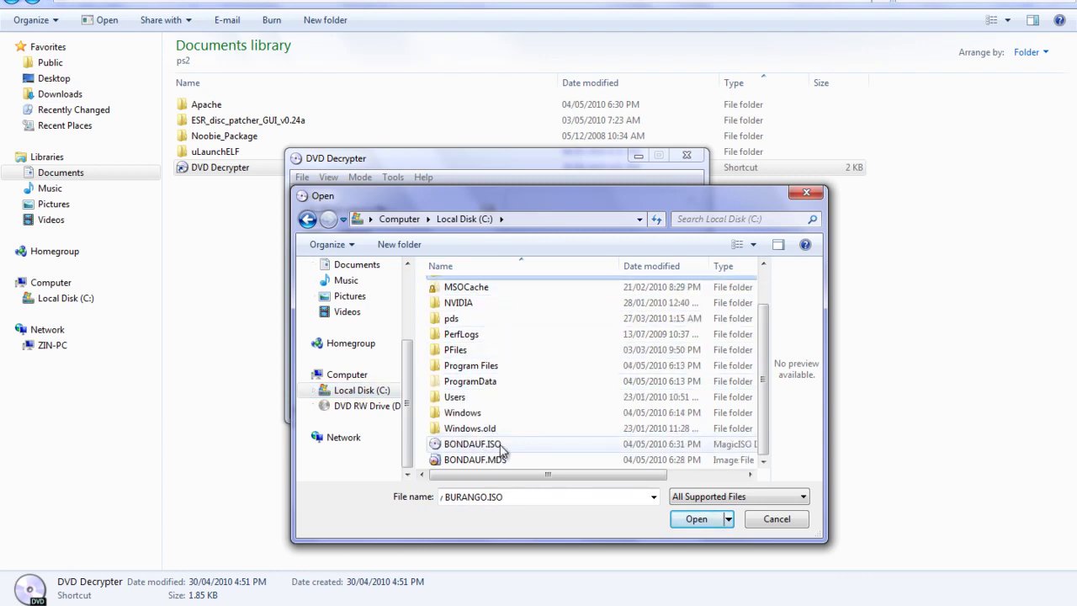
click(471, 444)
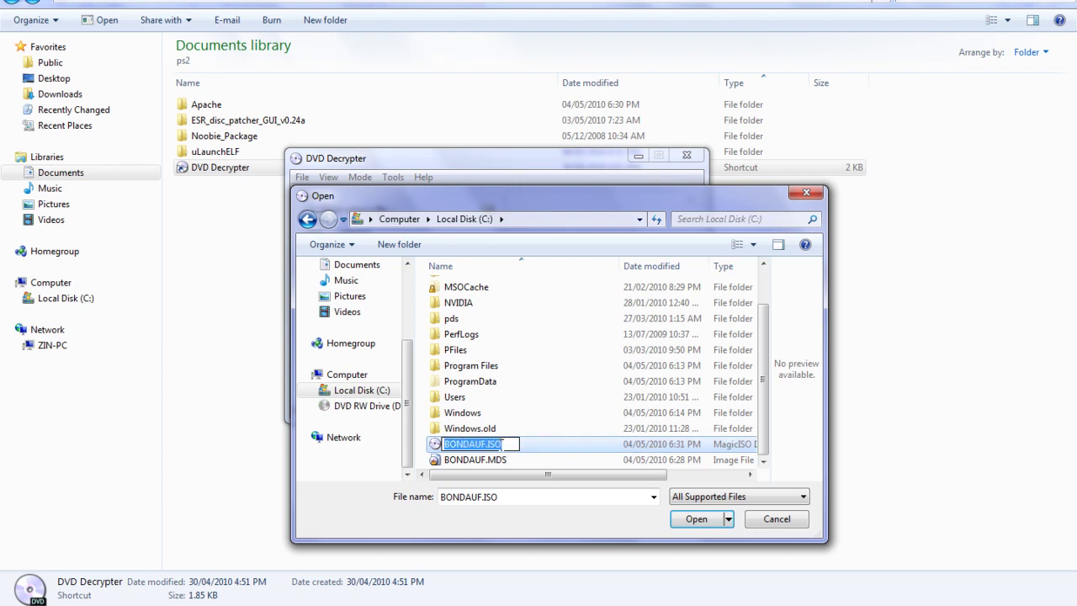
double_click(514, 451)
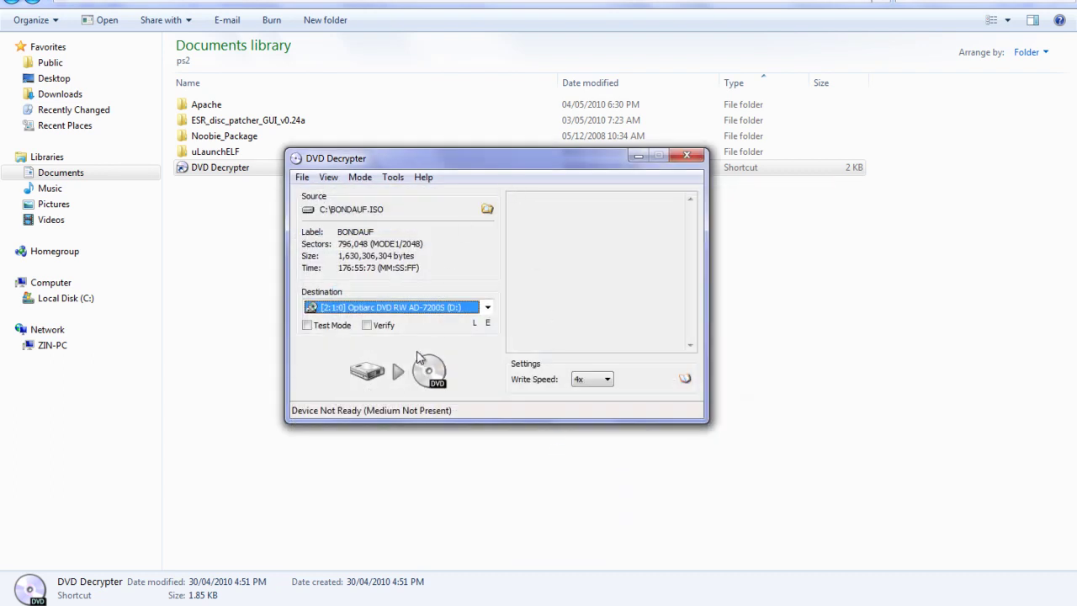